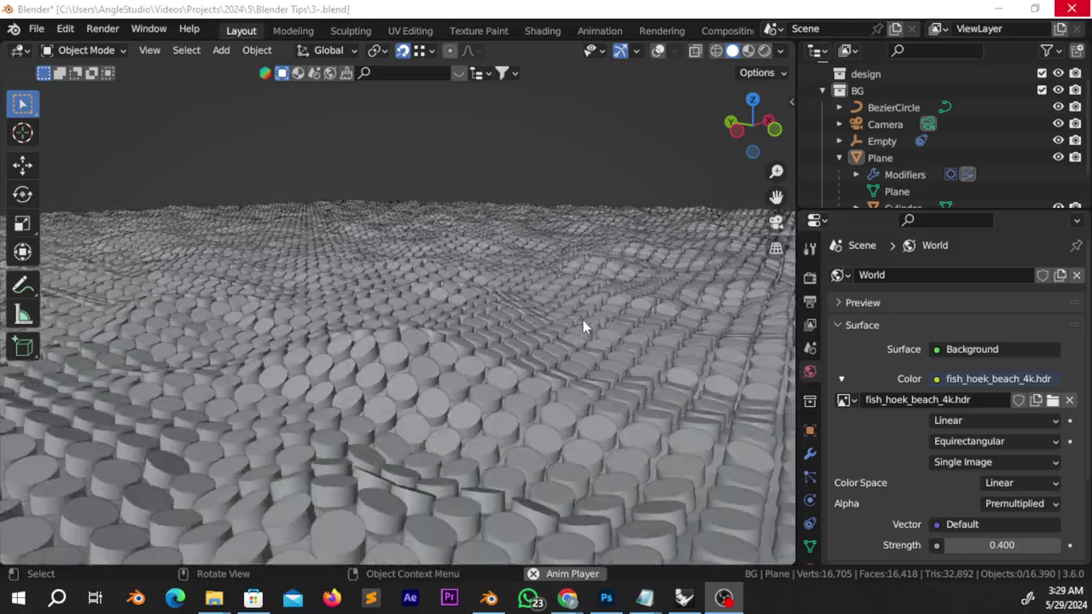
Stop playback, switch to top view, and exclude the BG collection so the viewport is empty.
{"action": "left_click", "coordinate": [525, 329]}
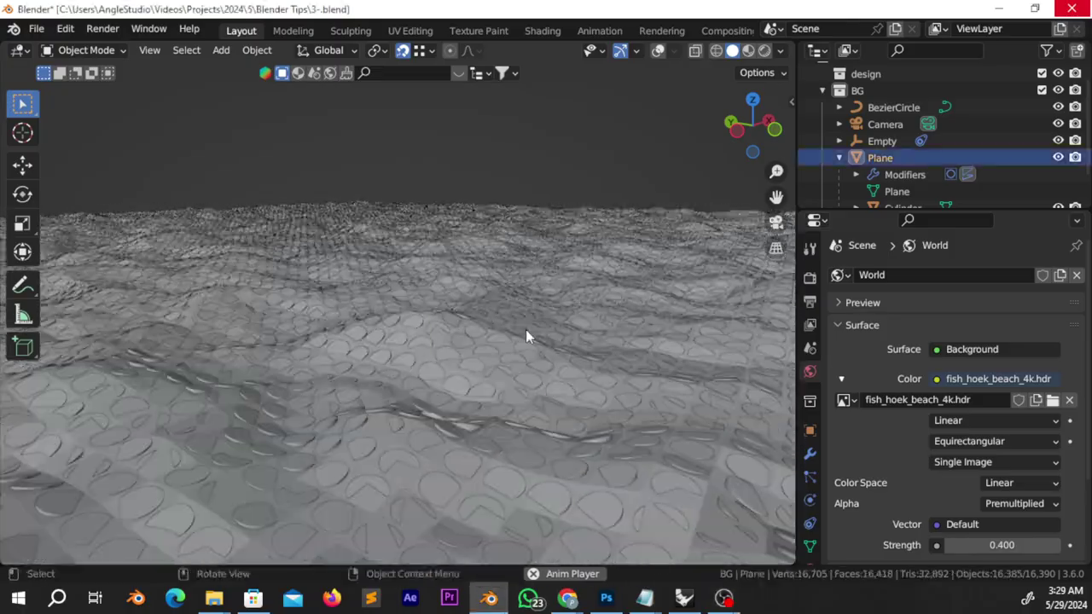
{"action": "key", "text": "space"}
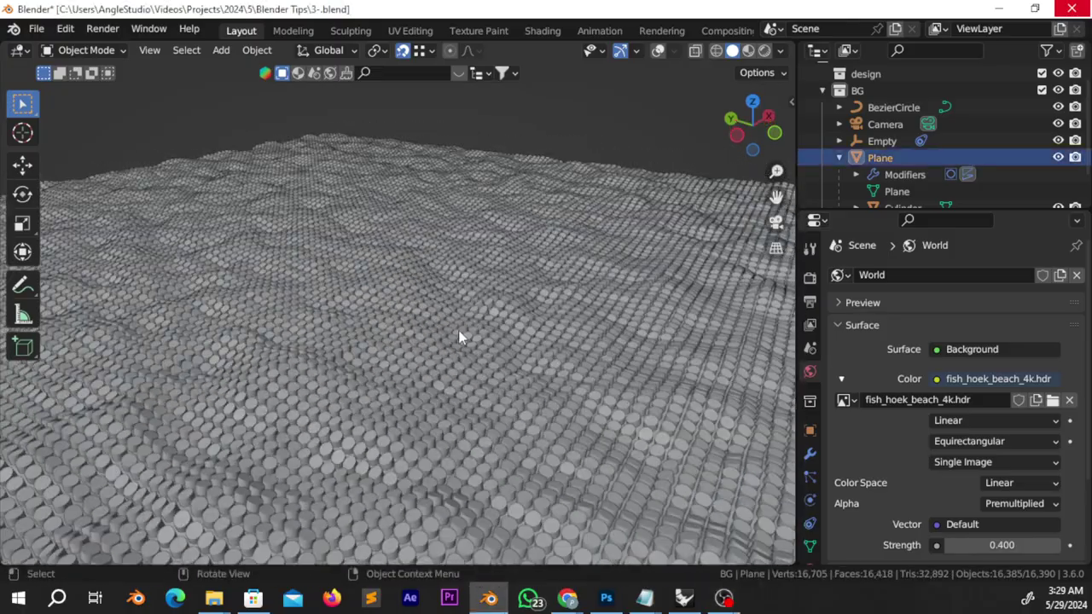
{"action": "key", "text": "KP_7"}
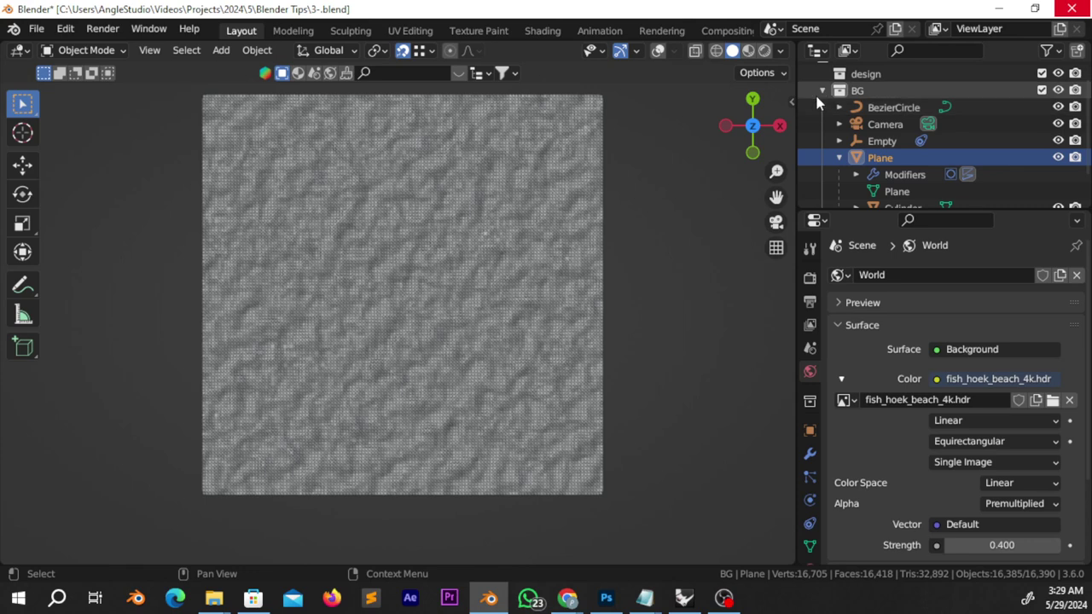
{"action": "left_click", "coordinate": [822, 91]}
{"action": "left_click", "coordinate": [1039, 104]}
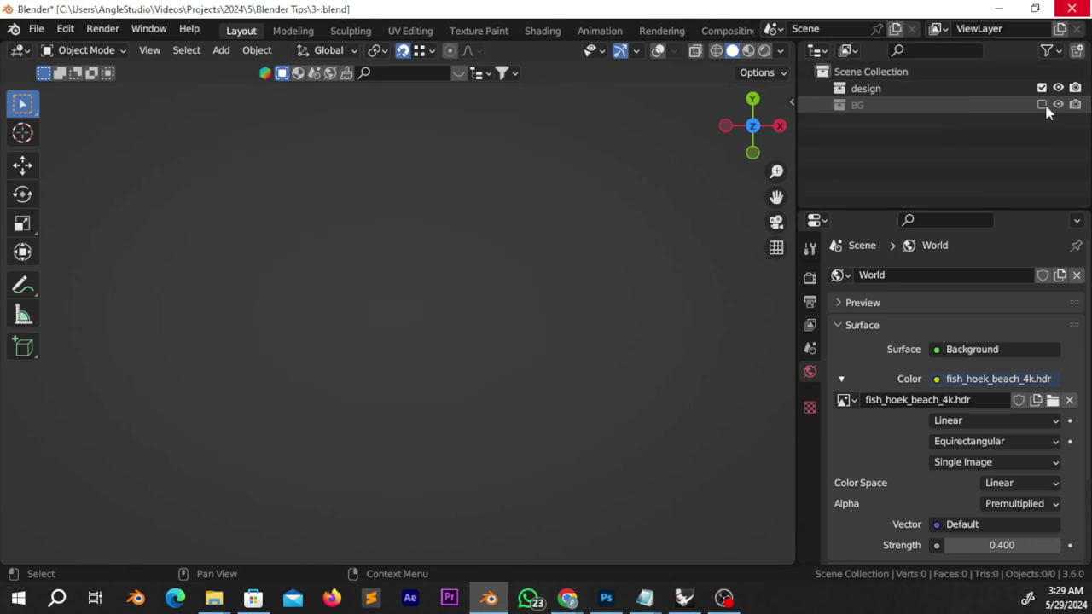
Turn on the grid, add a plane to the design collection and scale it by 5.
{"action": "left_click", "coordinate": [658, 51]}
{"action": "key", "text": "shift+a"}
{"action": "key", "text": "Escape"}
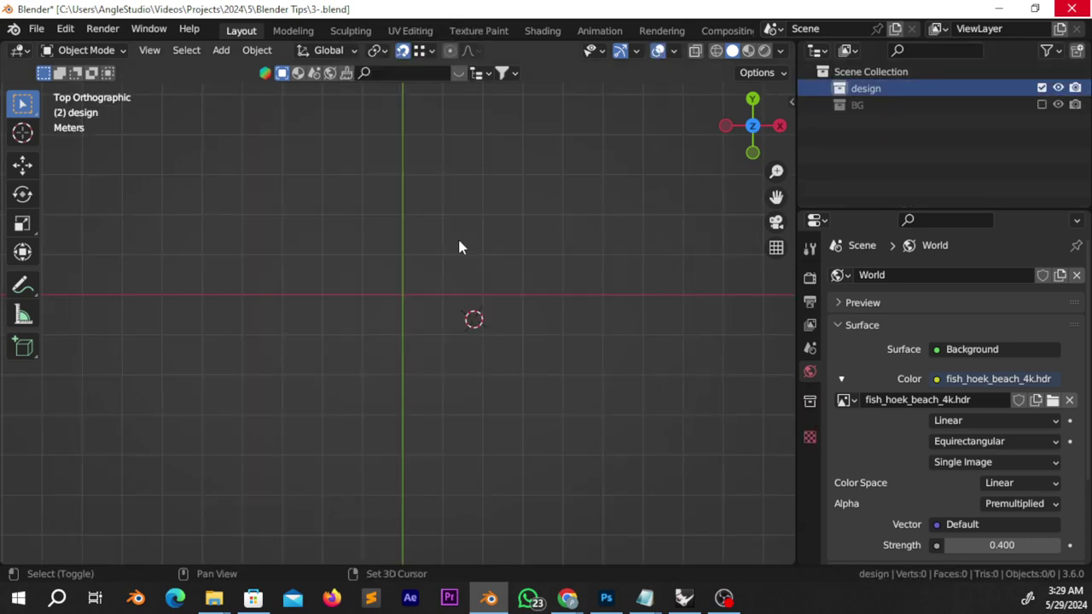
{"action": "key", "text": "shift+a"}
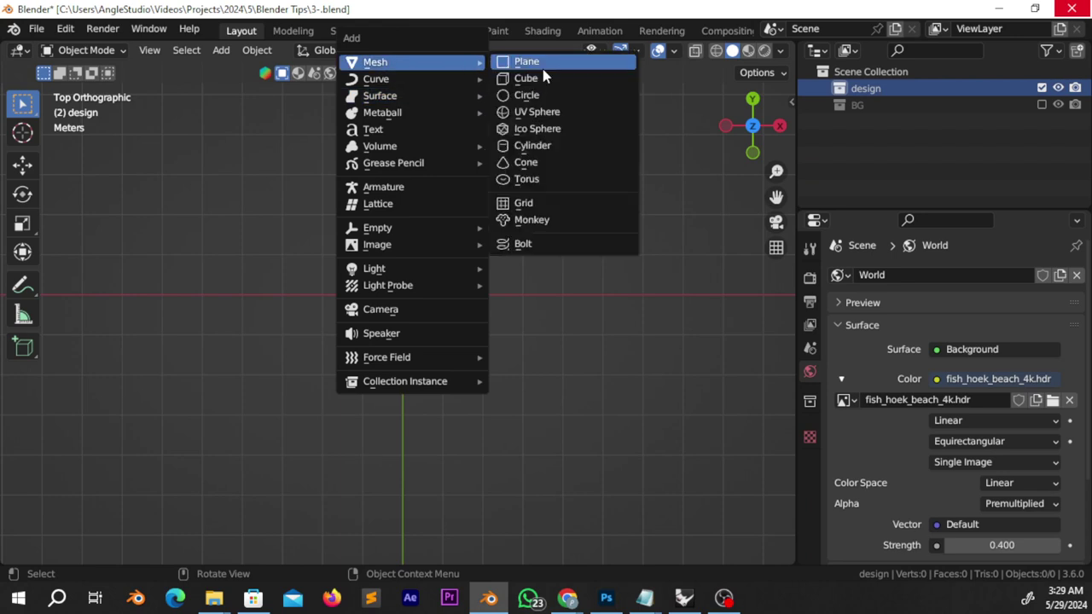
{"action": "left_click", "coordinate": [543, 69]}
{"action": "type", "text": "s5"}
{"action": "key", "text": "Return"}
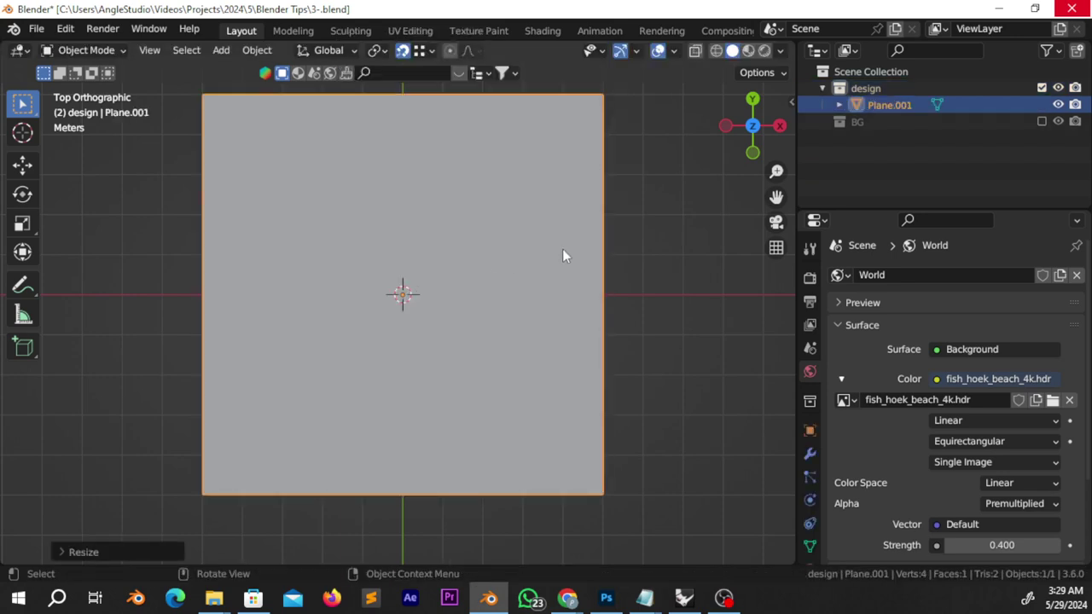
Subdivide the plane twice in Edit Mode, giving 1,024 faces.
{"action": "key", "text": "Tab"}
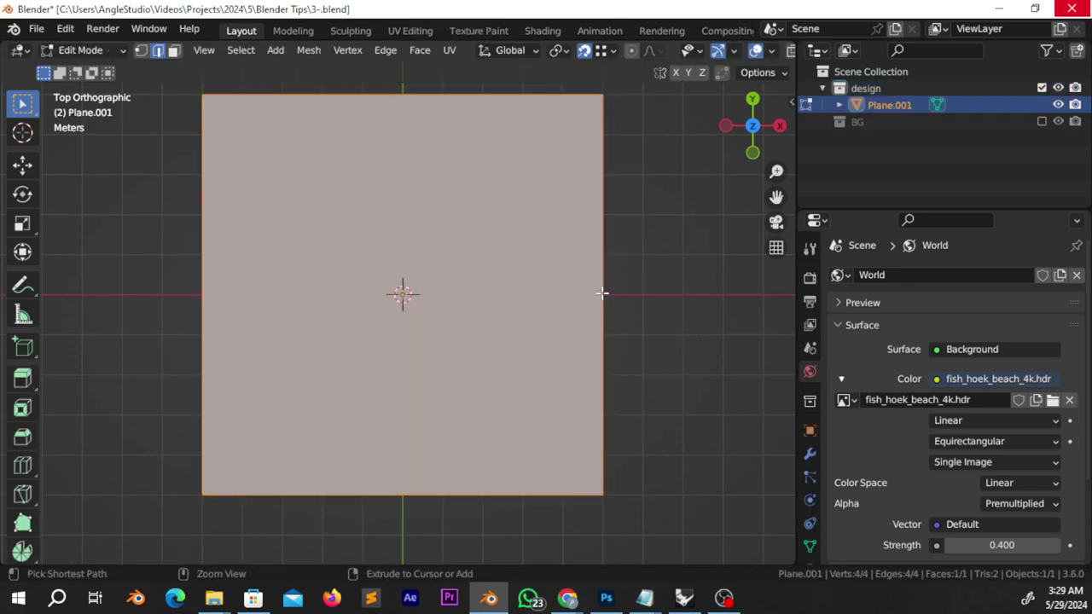
{"action": "right_click", "coordinate": [543, 262]}
{"action": "left_click", "coordinate": [543, 263]}
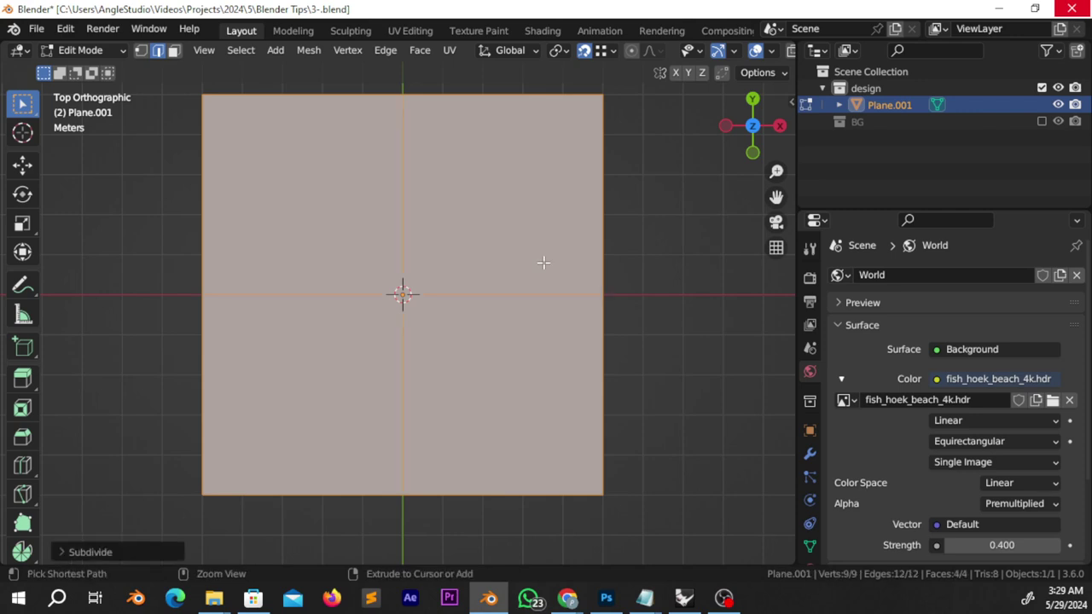
{"action": "right_click", "coordinate": [543, 263]}
{"action": "left_click", "coordinate": [543, 262]}
{"action": "key", "text": "Tab"}
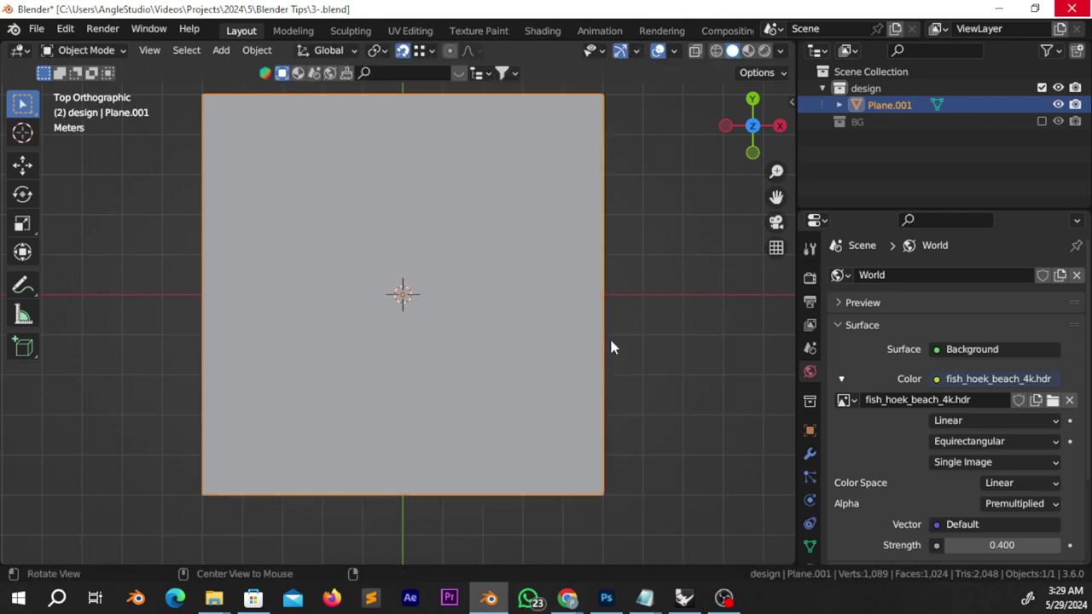
{"action": "middle_click_drag", "start_coordinate": [612, 346], "coordinate": [713, 354]}
{"action": "left_click", "coordinate": [806, 458]}
Add Subdivision Surface and Displace modifiers to the plane, with a new displacement texture.
{"action": "left_click", "coordinate": [914, 274]}
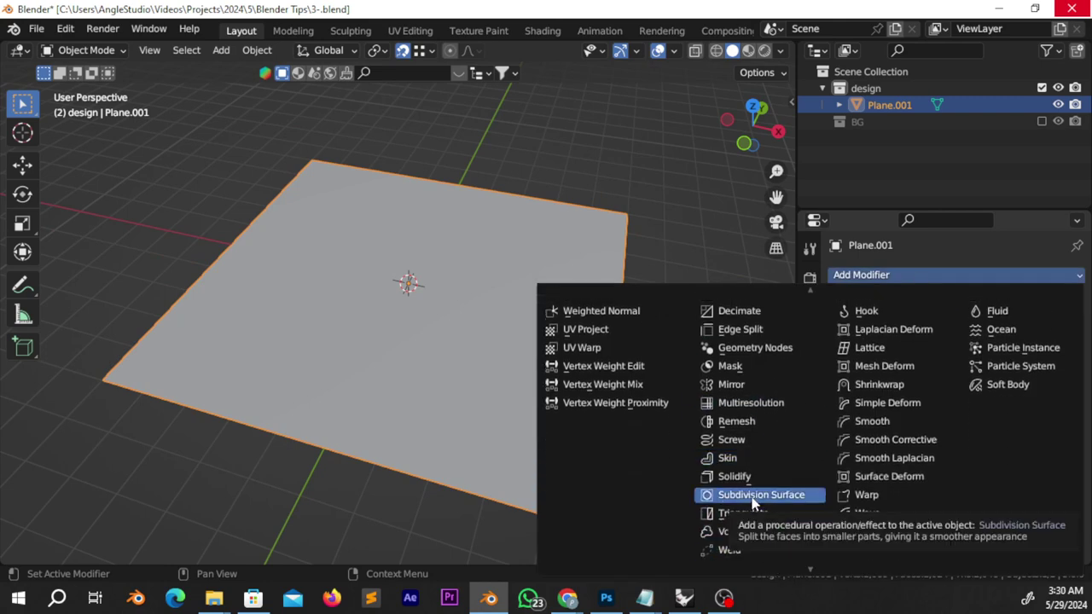
{"action": "left_click", "coordinate": [754, 495]}
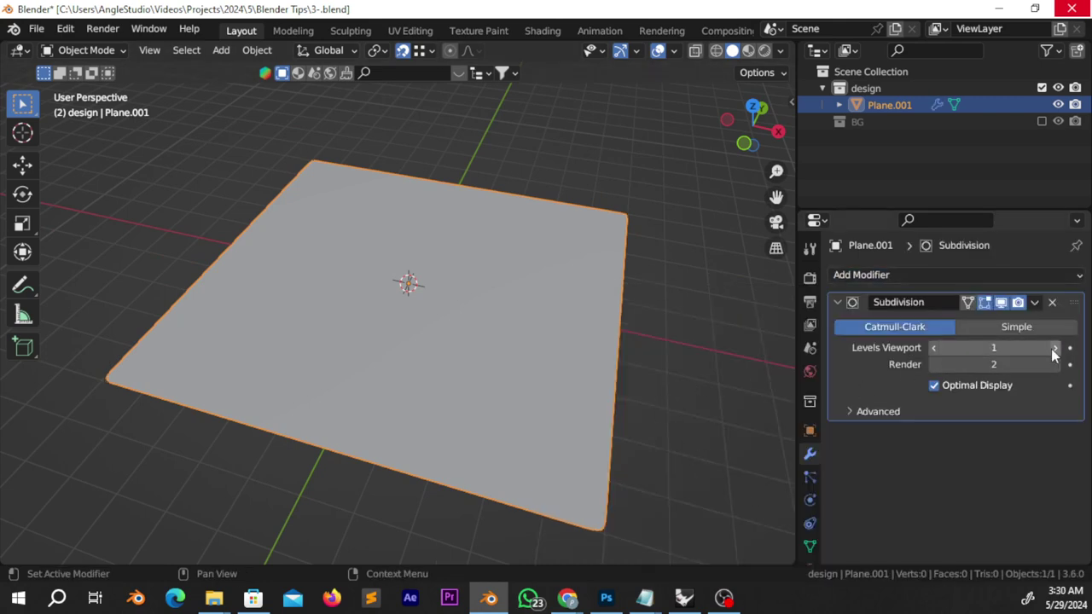
{"action": "left_click", "coordinate": [964, 277]}
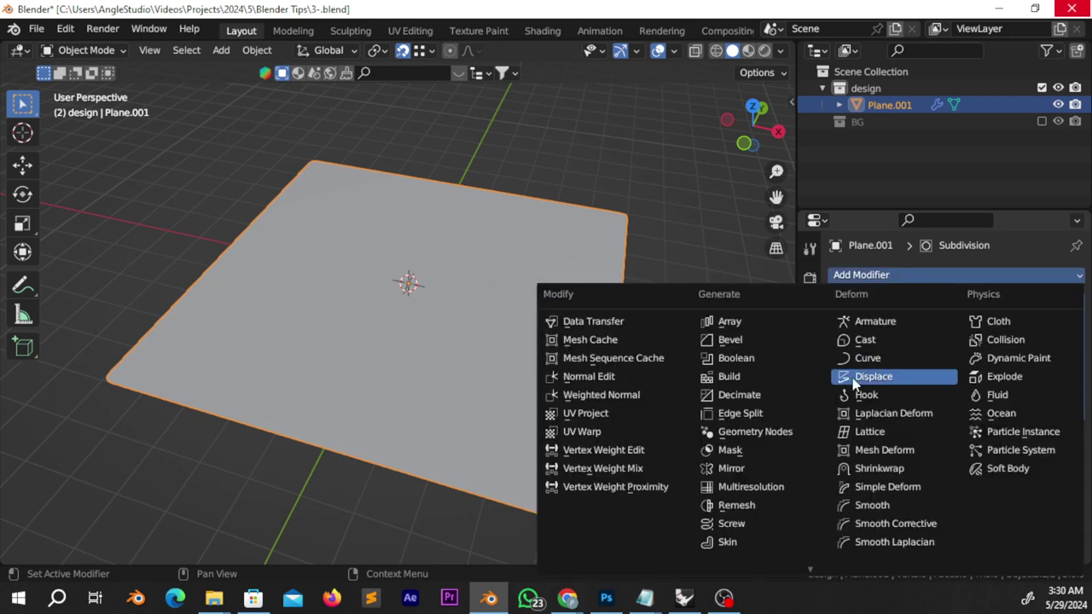
{"action": "left_click", "coordinate": [896, 380]}
{"action": "left_click", "coordinate": [1052, 479]}
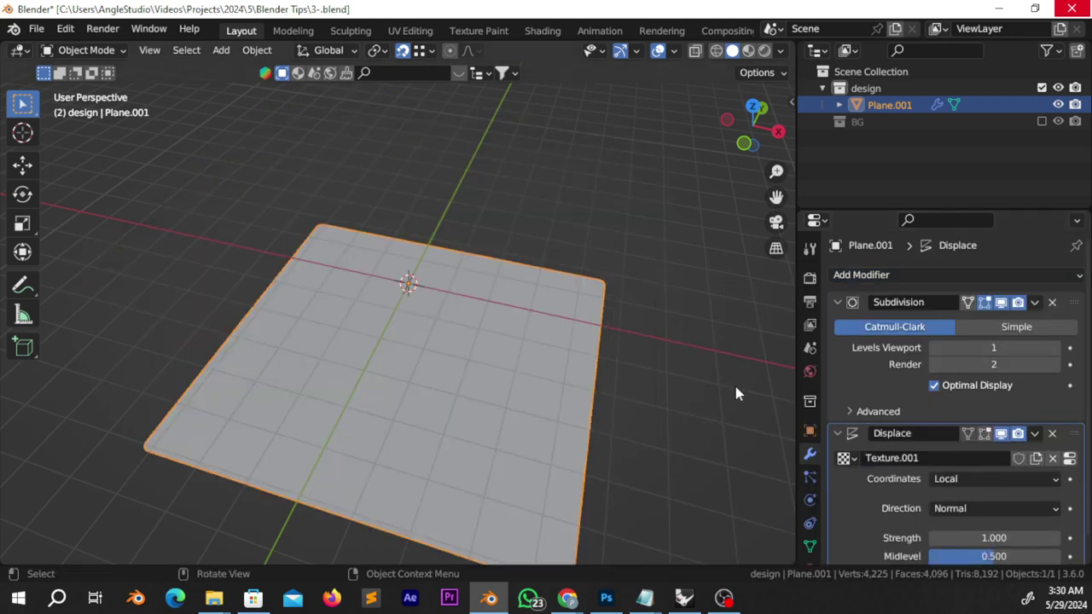
{"action": "middle_click_drag", "start_coordinate": [678, 359], "coordinate": [771, 400]}
Make the displacement texture Clouds and set the Displace strength to 0.1.
{"action": "left_click", "coordinate": [1070, 458]}
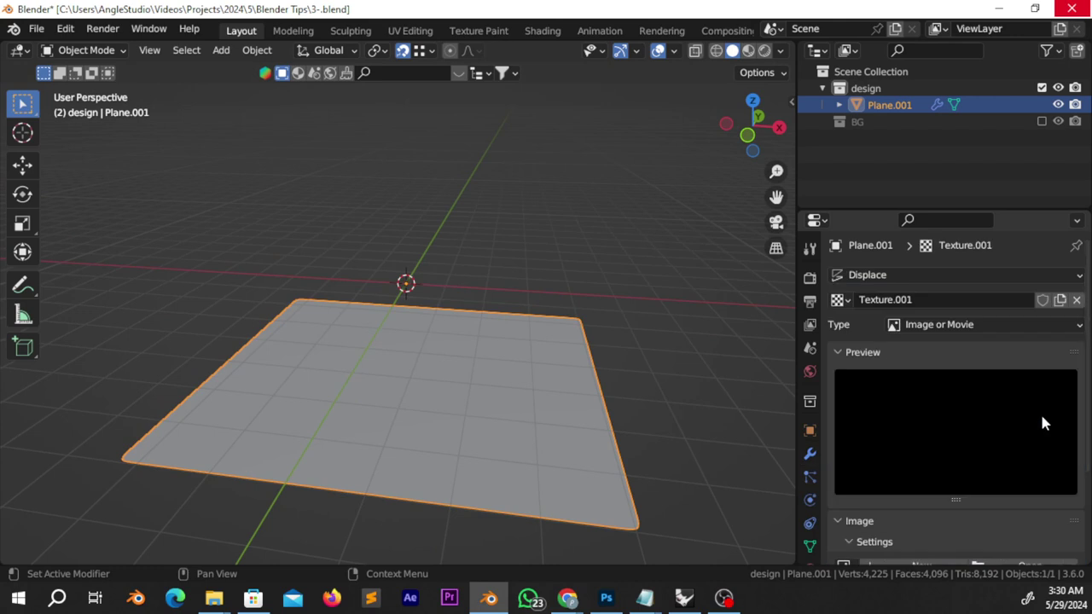
{"action": "left_click", "coordinate": [989, 325]}
{"action": "left_click", "coordinate": [938, 267]}
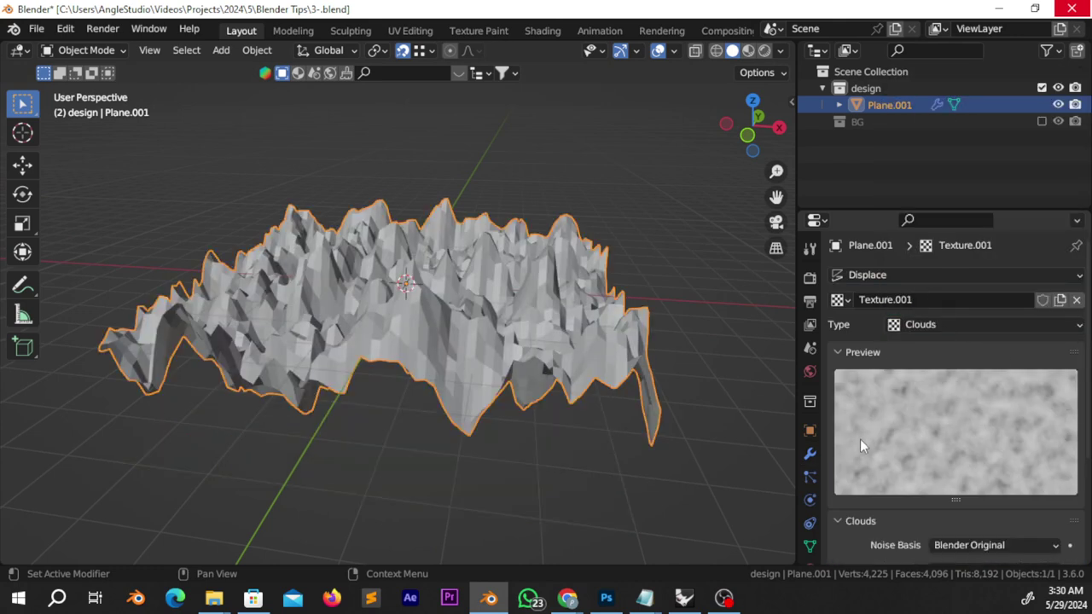
{"action": "left_click", "coordinate": [809, 458]}
{"action": "left_click", "coordinate": [833, 301]}
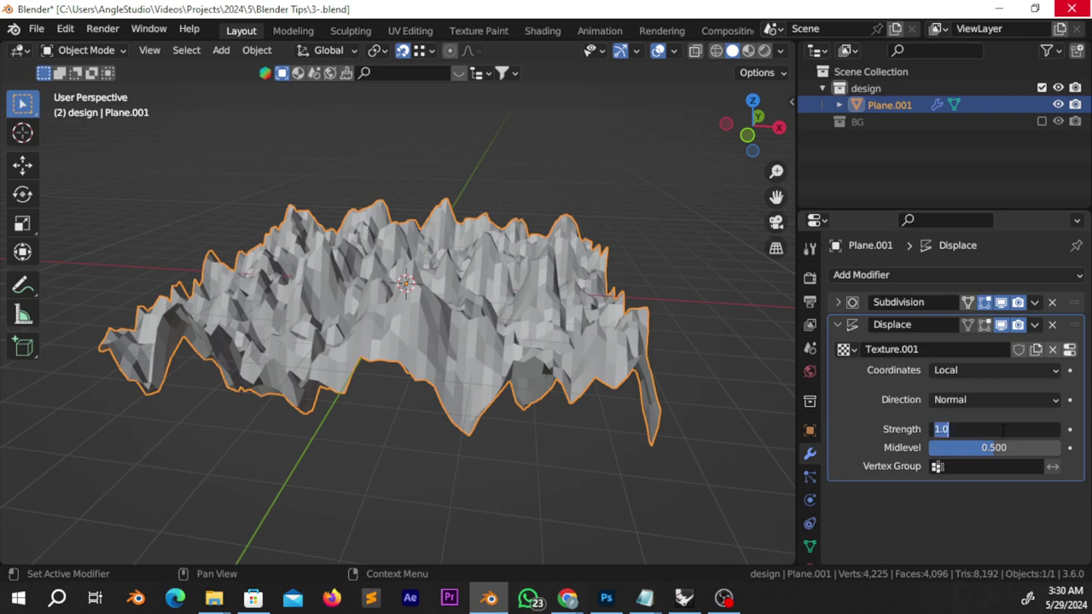
{"action": "type", "text": "0.1"}
{"action": "key", "text": "Return"}
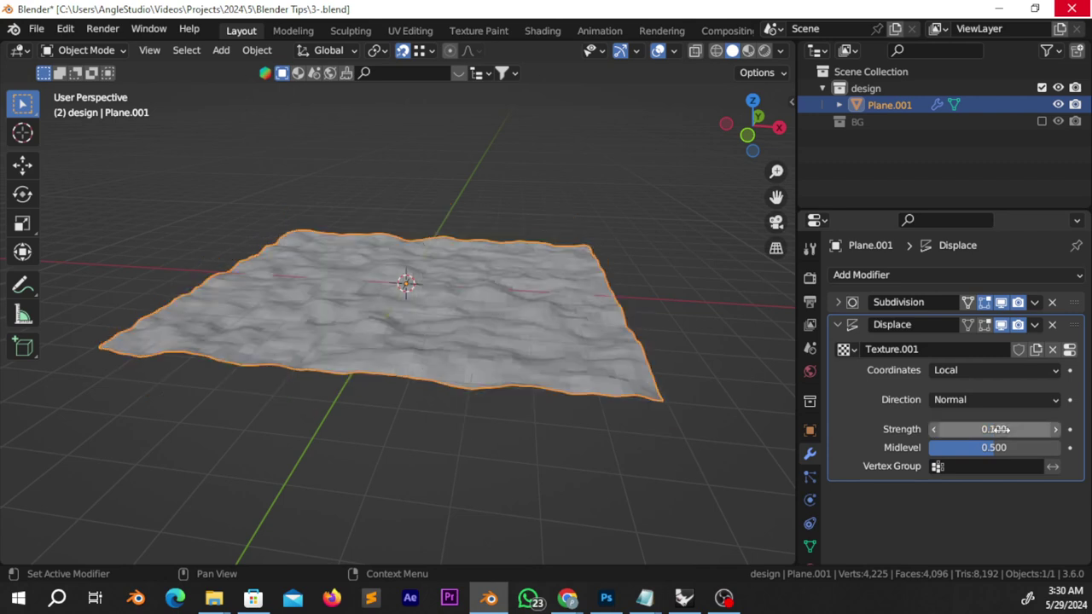
{"action": "key", "text": "shift+a"}
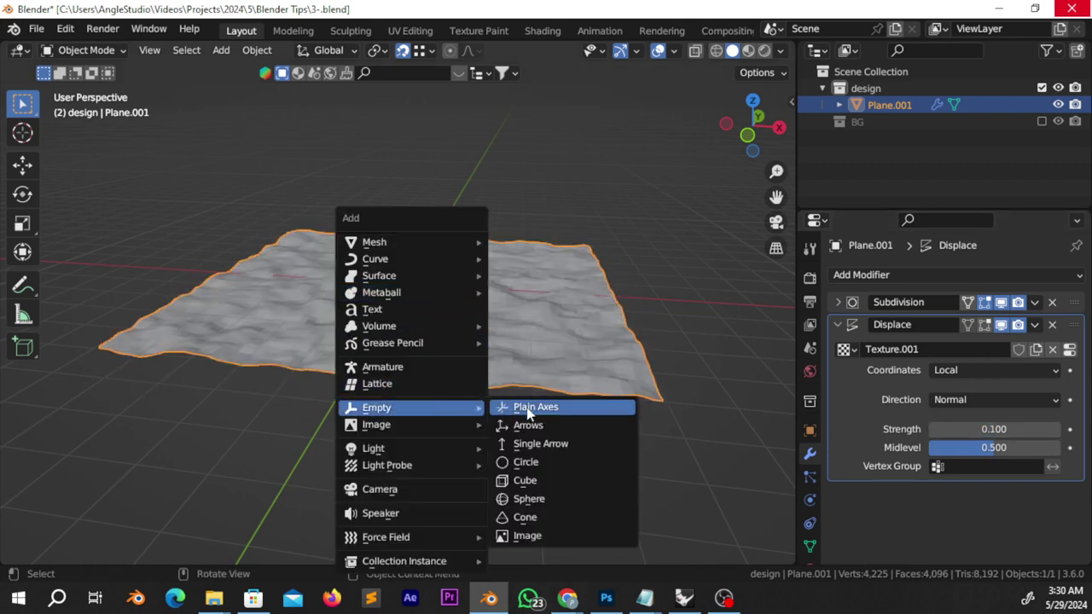
Add a plain-axes Empty.001 and use it as the Displace Object coordinates, strength 0.05.
{"action": "left_click", "coordinate": [531, 407]}
{"action": "middle_click_drag", "start_coordinate": [594, 321], "coordinate": [581, 353]}
{"action": "left_click", "coordinate": [581, 353]}
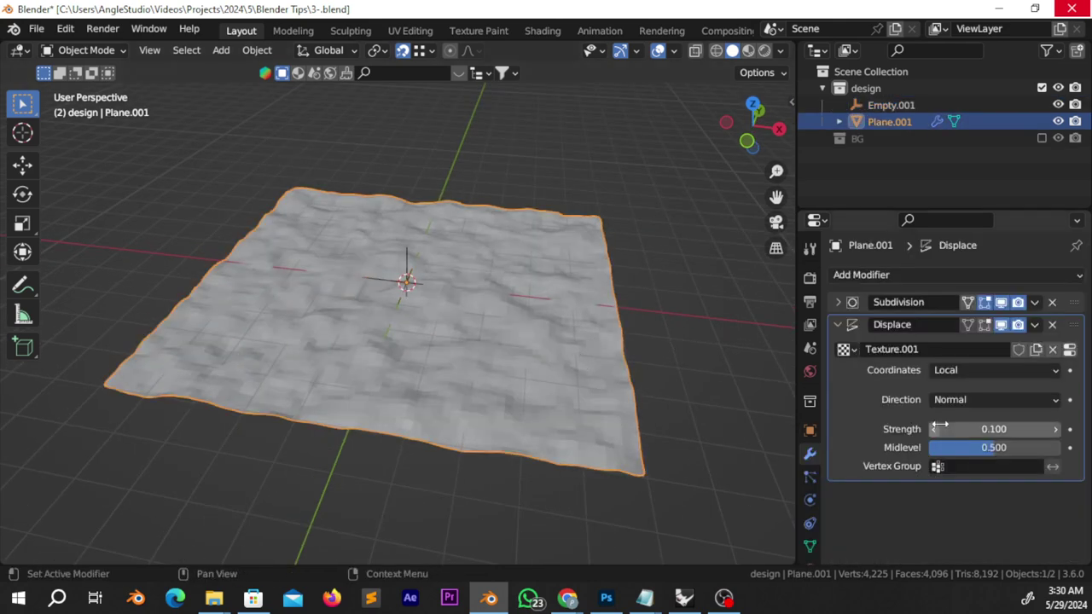
{"action": "left_click", "coordinate": [965, 369]}
{"action": "left_click", "coordinate": [958, 432]}
{"action": "left_click", "coordinate": [989, 388]}
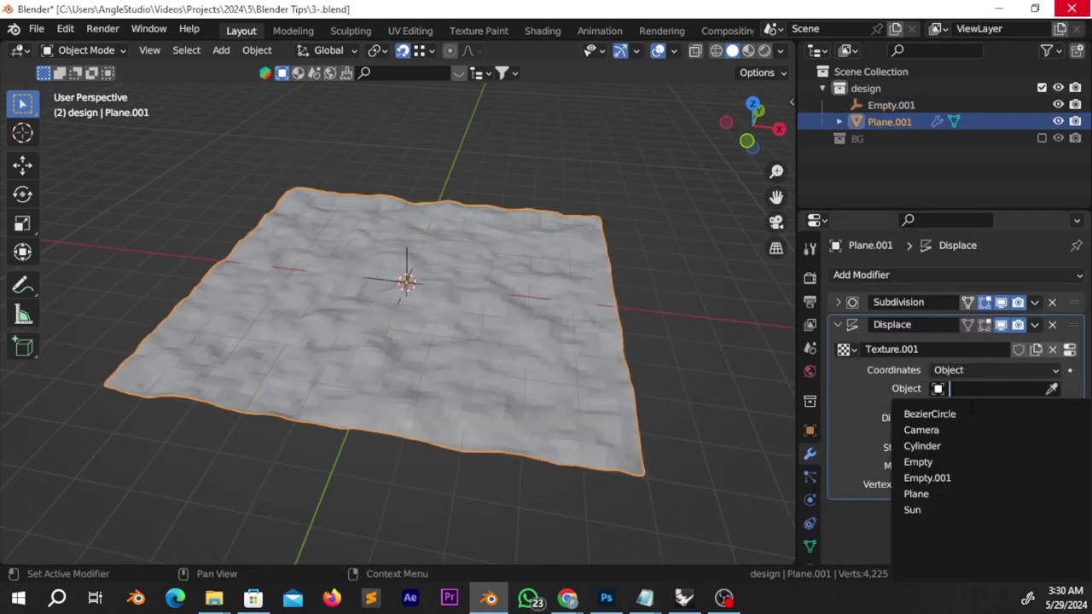
{"action": "left_click", "coordinate": [937, 479]}
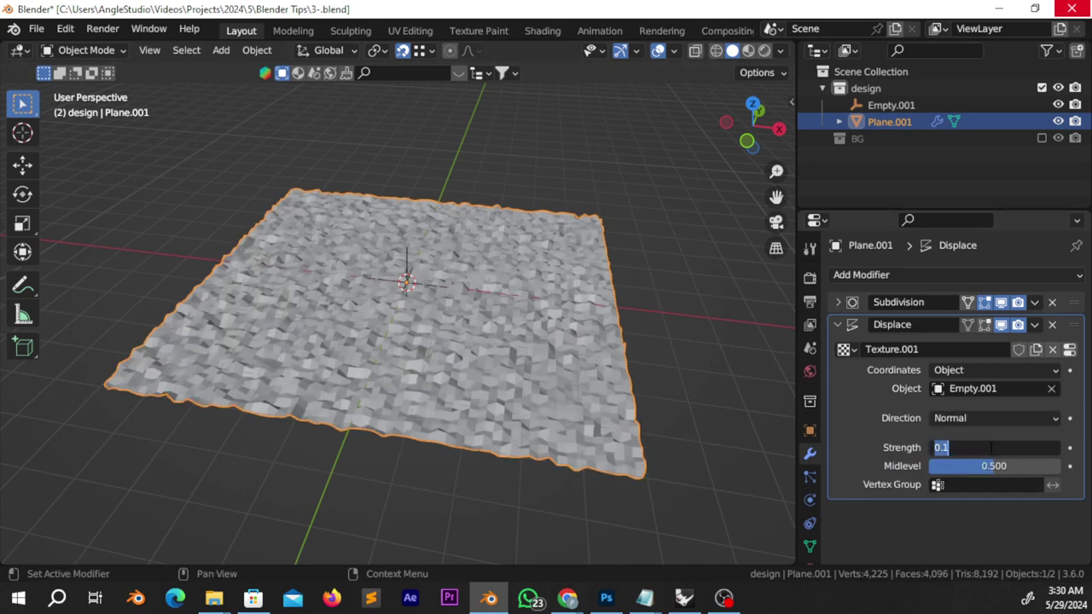
{"action": "type", "text": "0.050"}
{"action": "key", "text": "Return"}
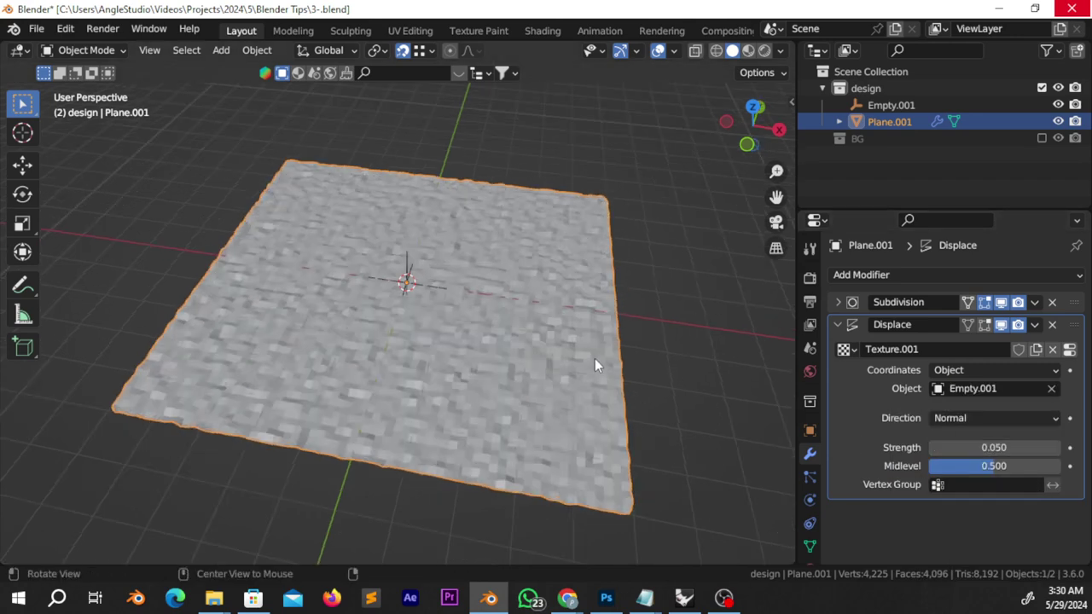
{"action": "scroll", "coordinate": [594, 358], "scroll_direction": "up", "scroll_amount": 3}
{"action": "key", "text": "shift+a"}
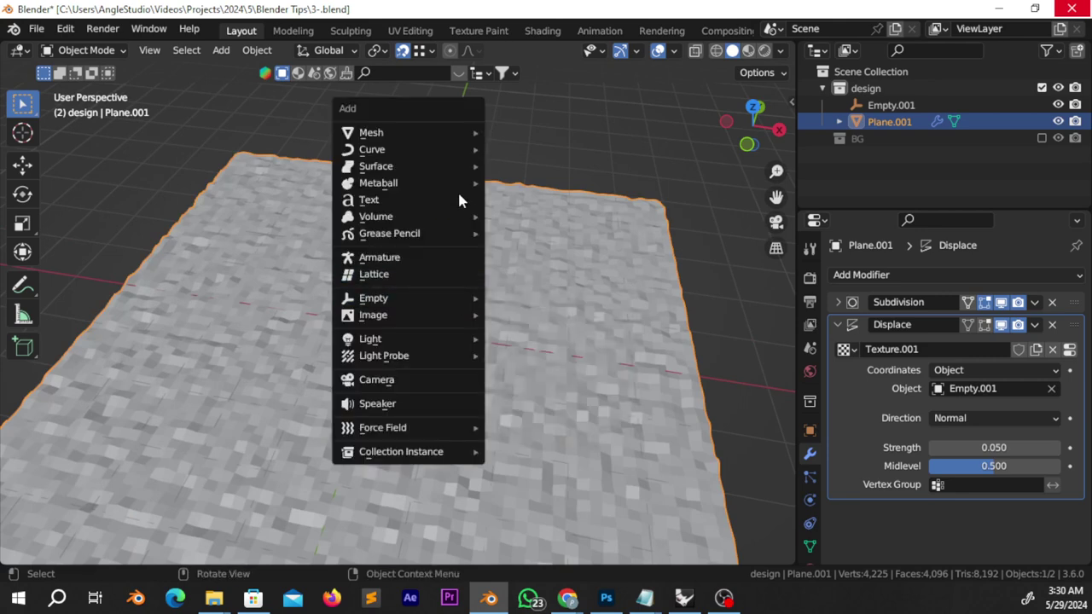
Add a Bezier circle and give Empty.001 a Follow Path constraint targeting BezierCircle.001.
{"action": "left_click", "coordinate": [524, 168]}
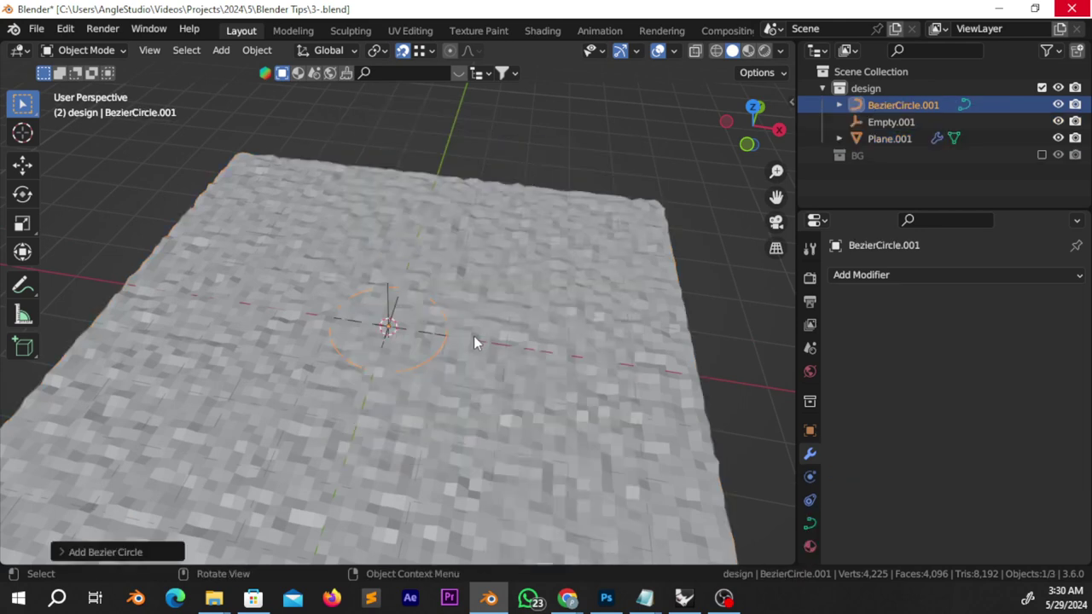
{"action": "left_click", "coordinate": [431, 340]}
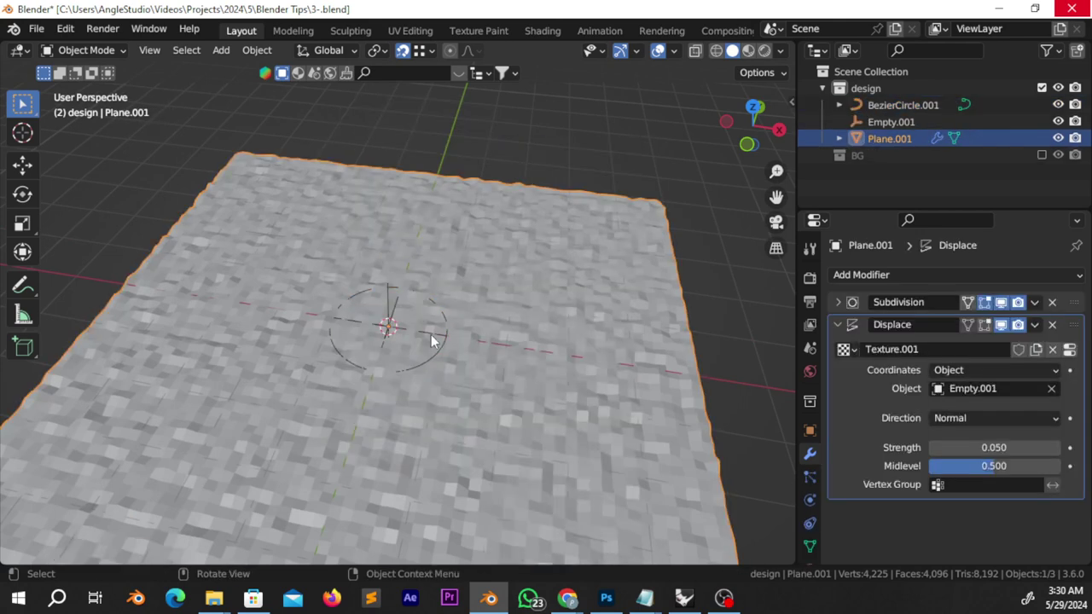
{"action": "left_click", "coordinate": [390, 315]}
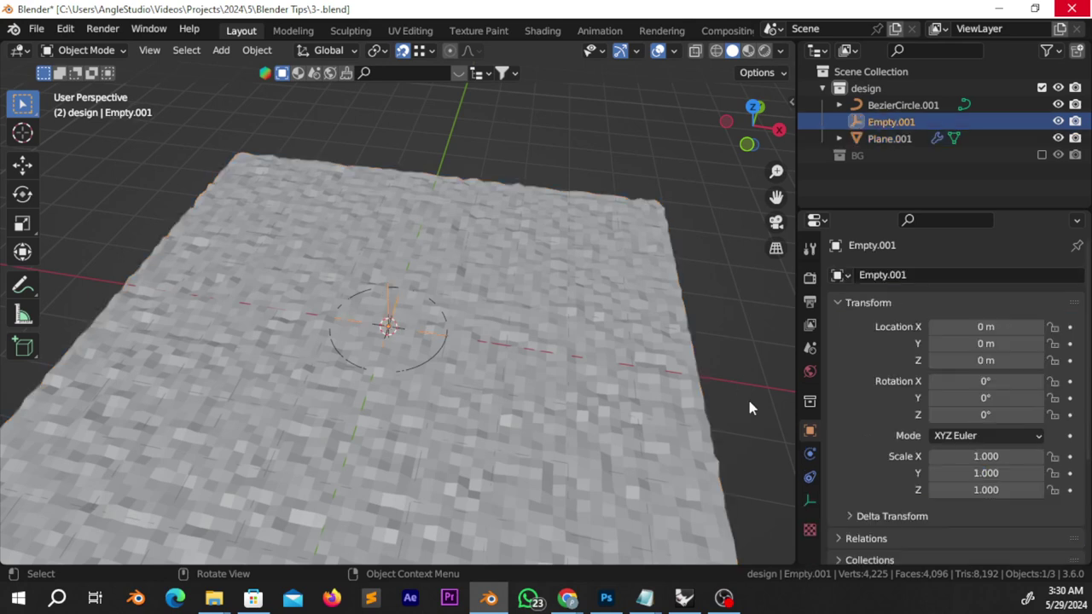
{"action": "left_click", "coordinate": [811, 480]}
{"action": "left_click", "coordinate": [942, 281]}
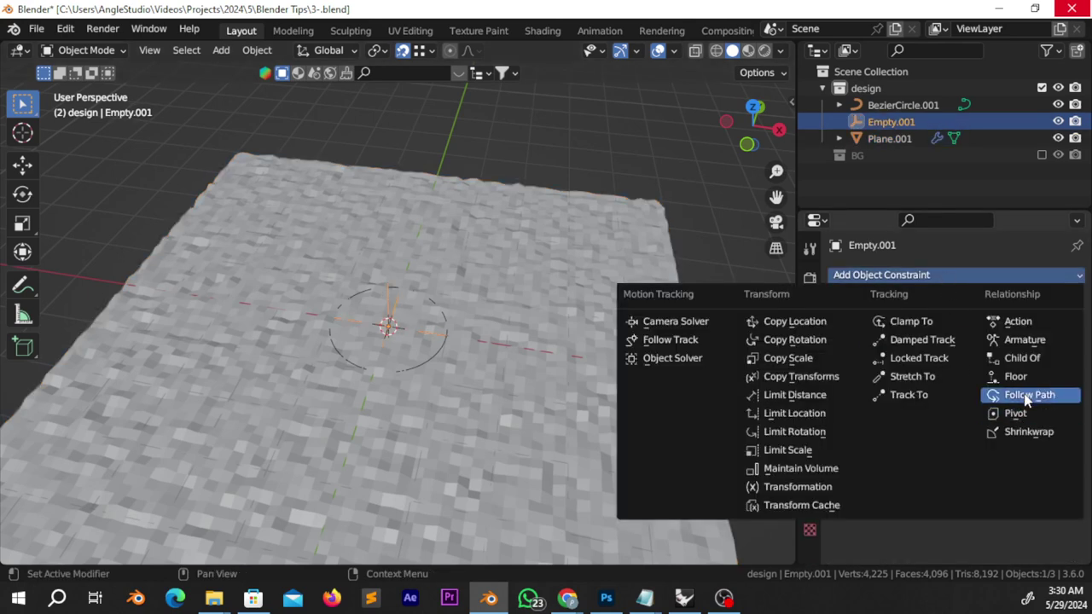
{"action": "left_click", "coordinate": [1006, 402]}
{"action": "left_click", "coordinate": [990, 327]}
{"action": "left_click", "coordinate": [960, 370]}
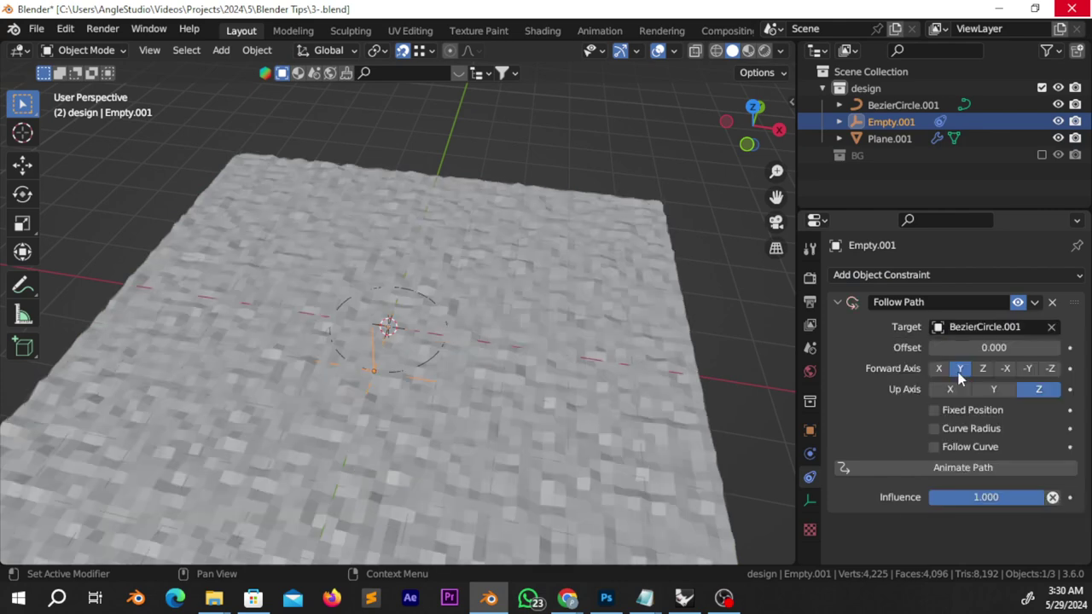
Play the animation briefly to preview the moving displacement, then stop it.
{"action": "left_click", "coordinate": [970, 464]}
{"action": "key", "text": "space"}
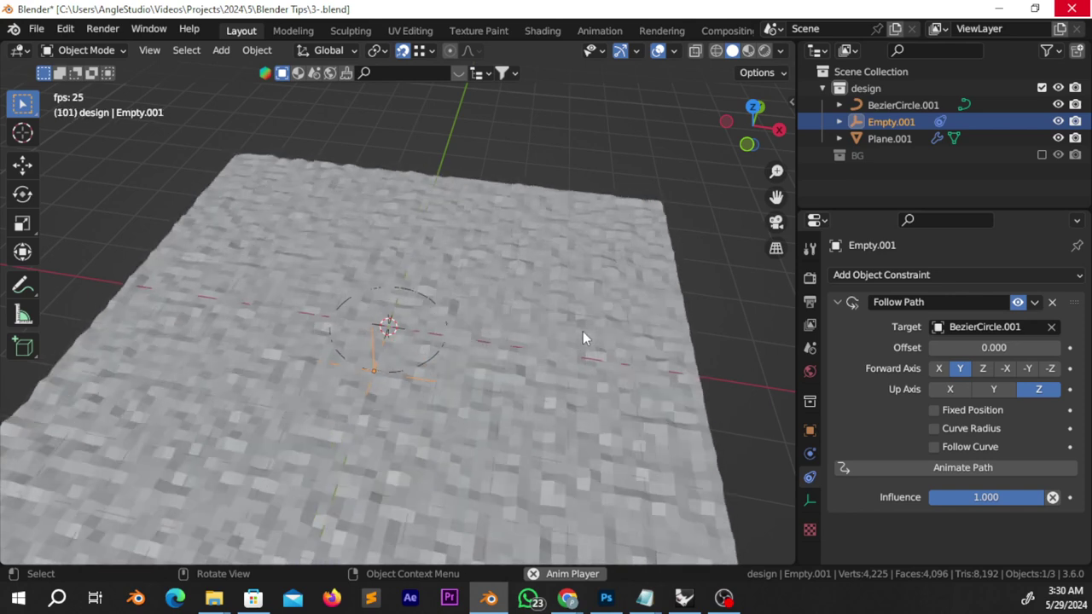
{"action": "key", "text": "space"}
{"action": "left_click", "coordinate": [580, 342]}
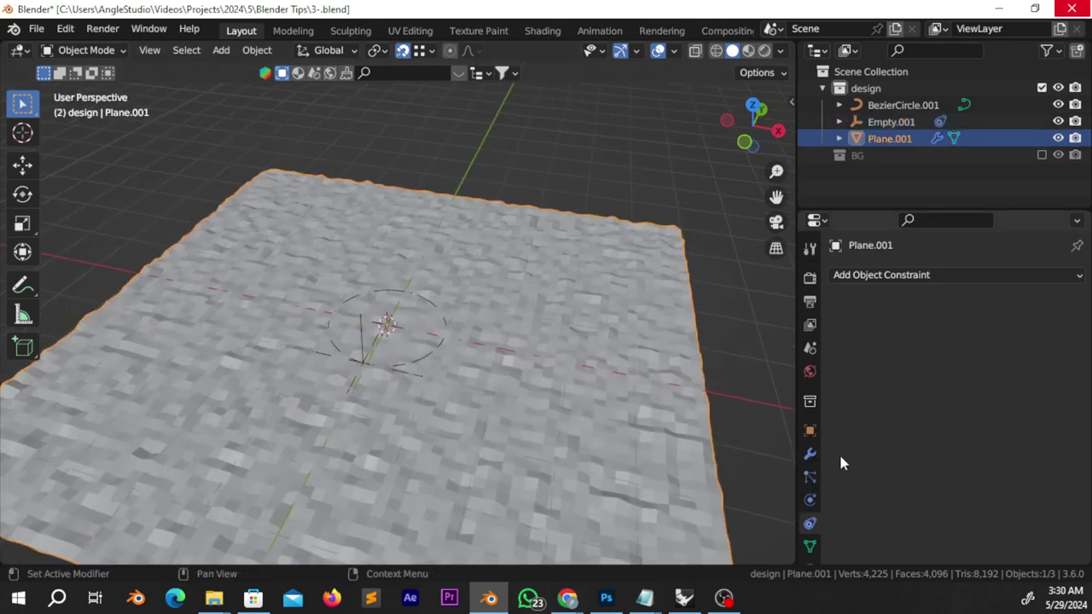
Set the Subdivision viewport level to 2 and subdivide the plane's mesh once more.
{"action": "left_click", "coordinate": [810, 456]}
{"action": "left_click", "coordinate": [838, 302]}
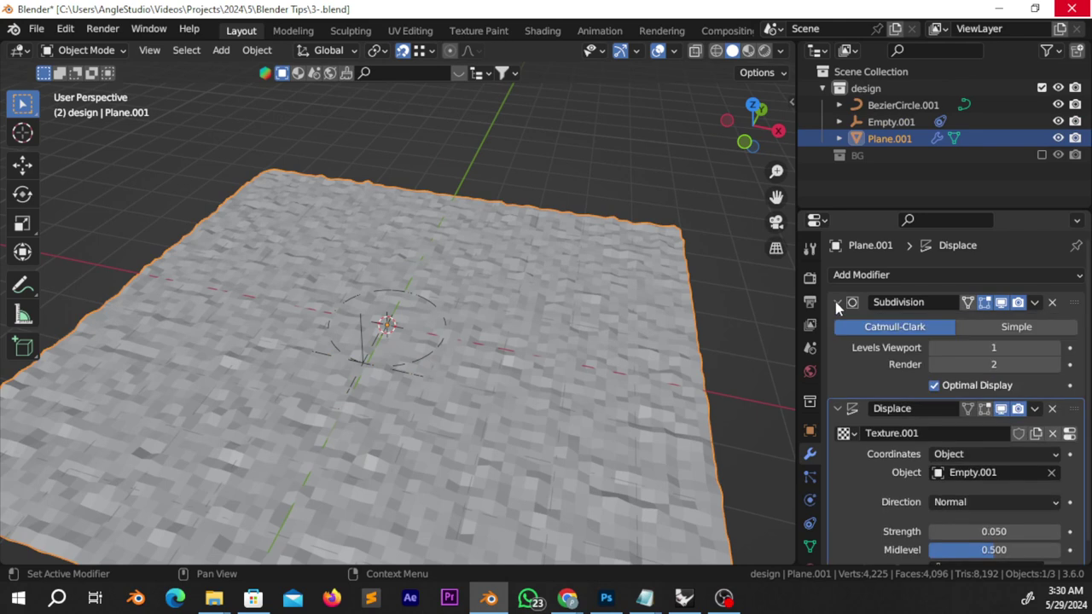
{"action": "left_click", "coordinate": [1065, 347]}
{"action": "key", "text": "Tab"}
{"action": "right_click", "coordinate": [551, 331]}
{"action": "left_click", "coordinate": [556, 338]}
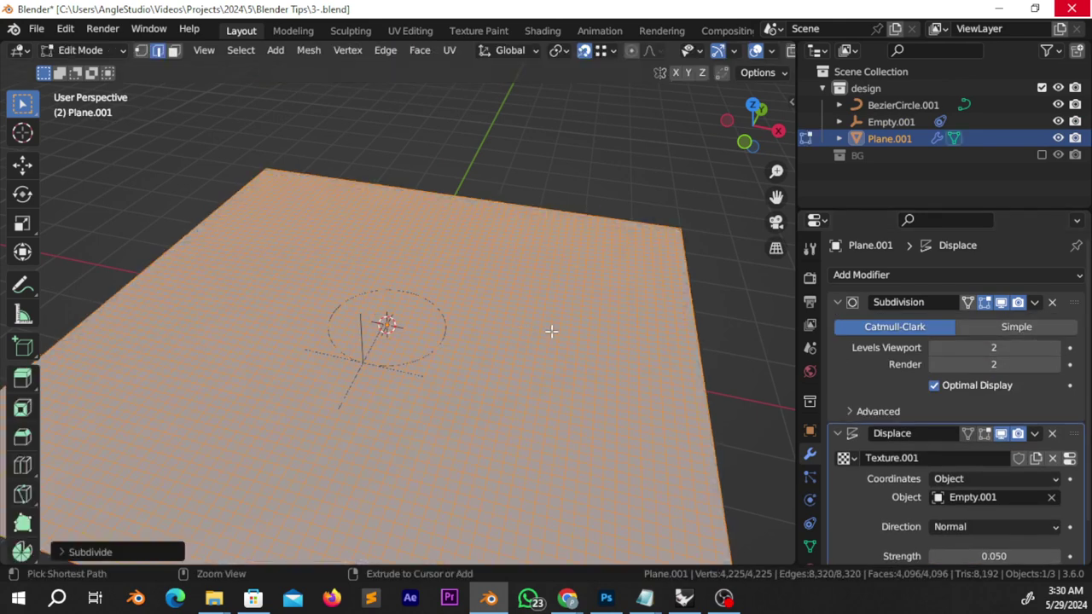
{"action": "key", "text": "Tab"}
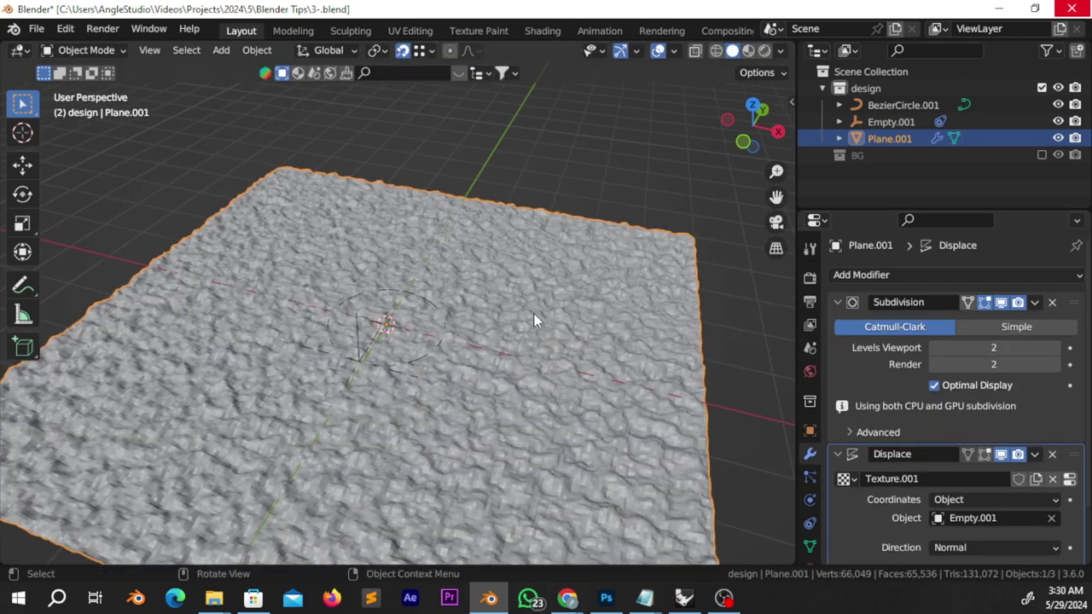
Shade the plane smooth and view it from the top.
{"action": "right_click", "coordinate": [534, 321]}
{"action": "left_click", "coordinate": [481, 256]}
{"action": "middle_click_drag", "start_coordinate": [446, 269], "coordinate": [440, 320]}
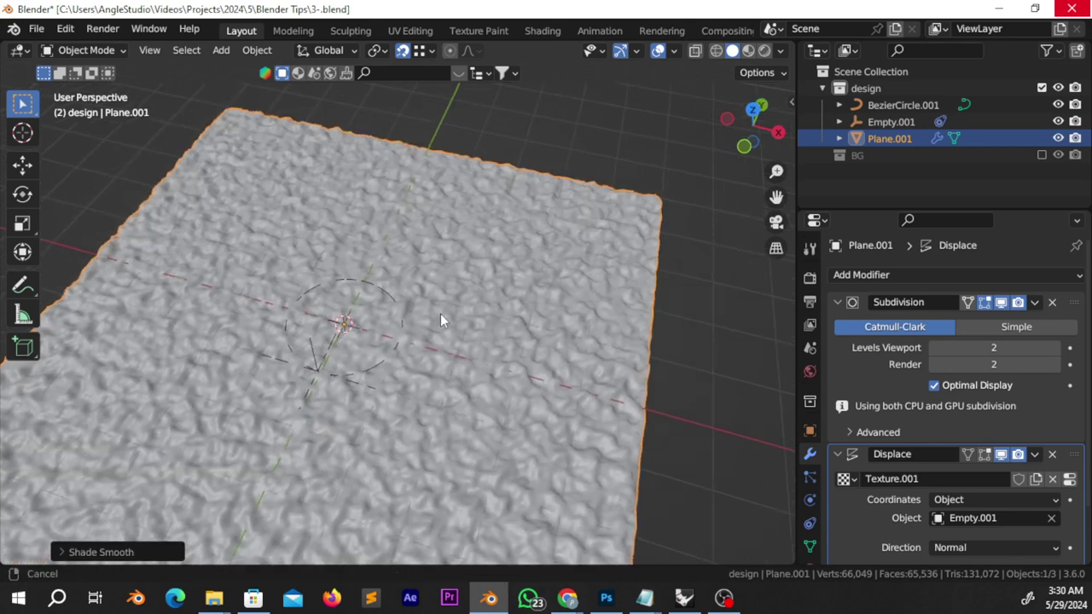
{"action": "scroll", "coordinate": [436, 325], "scroll_direction": "up", "scroll_amount": 3}
{"action": "key", "text": "KP_7"}
{"action": "key", "text": "shift+a"}
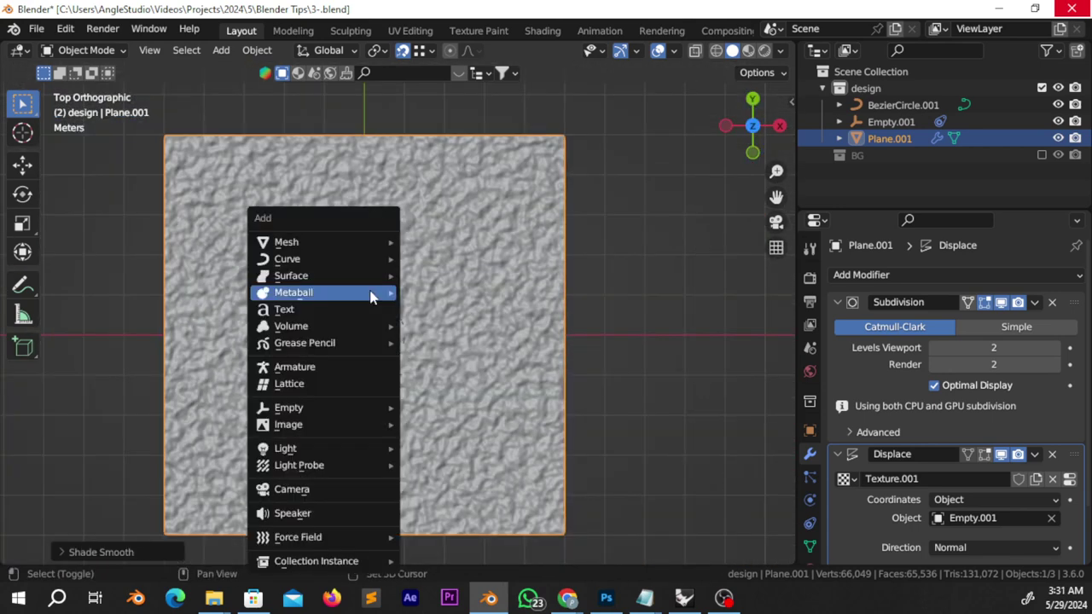
{"action": "mouse_move", "coordinate": [287, 243]}
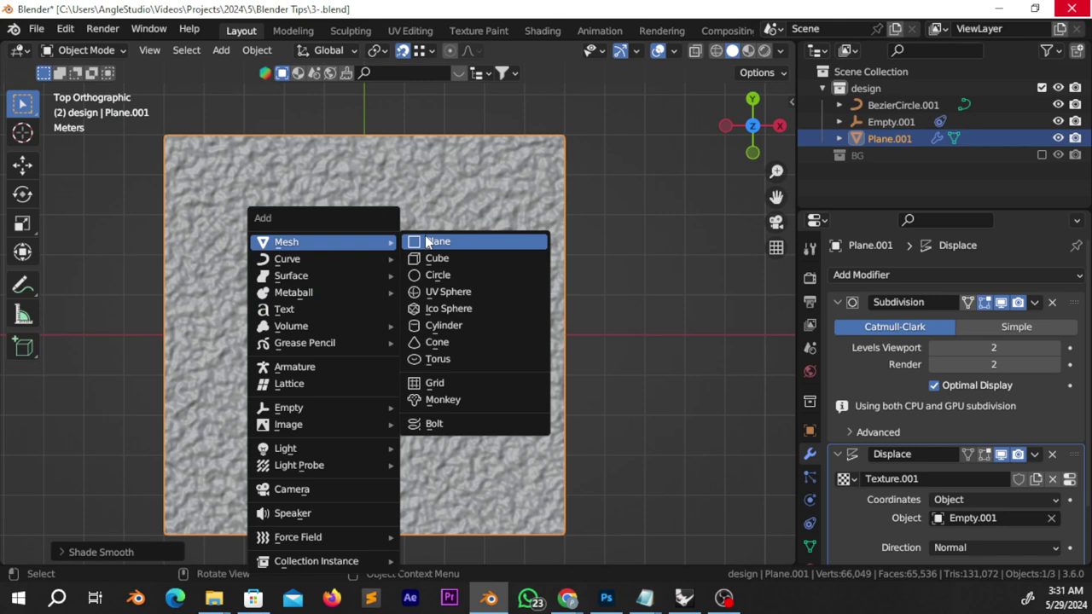
Add a 16-vertex cylinder at the plane's centre and change its height along Z.
{"action": "left_click", "coordinate": [454, 326]}
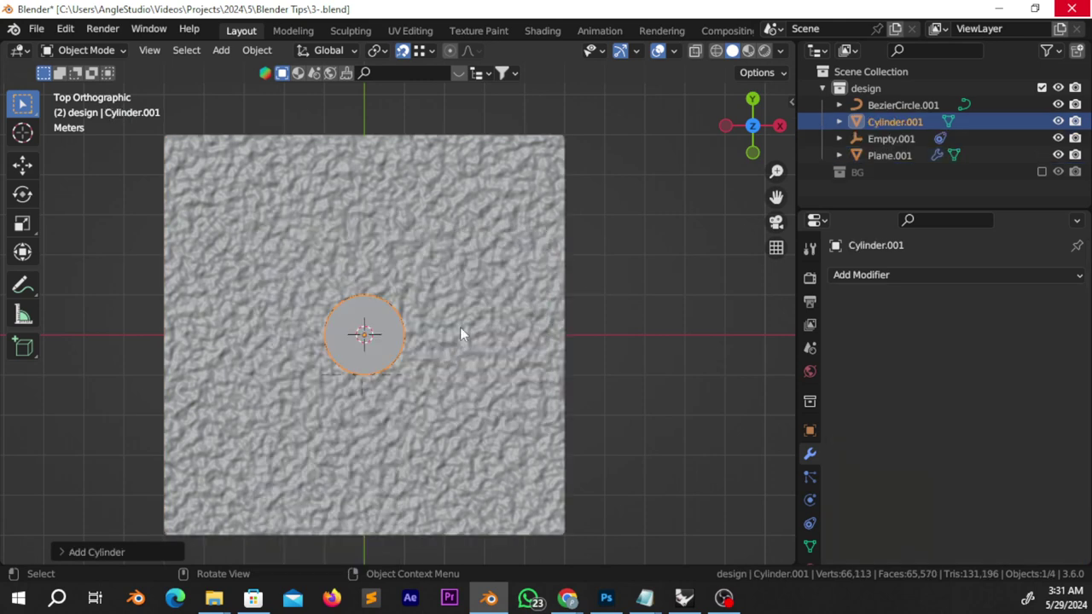
{"action": "left_click", "coordinate": [85, 552]}
{"action": "type", "text": "16"}
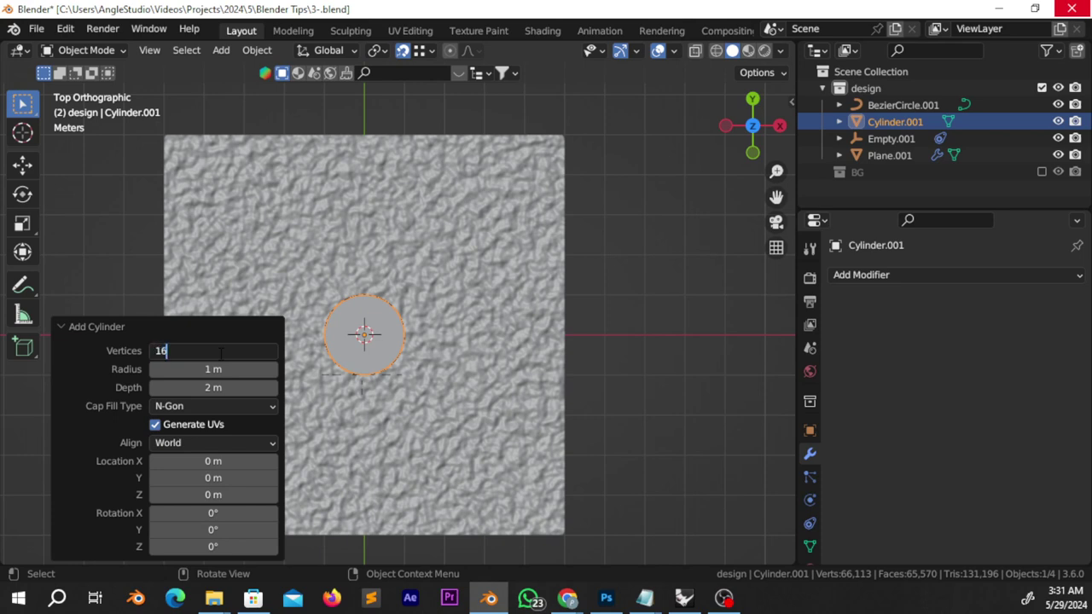
{"action": "key", "text": "Return"}
{"action": "left_click", "coordinate": [61, 327]}
{"action": "middle_click_drag", "start_coordinate": [282, 341], "coordinate": [367, 269]}
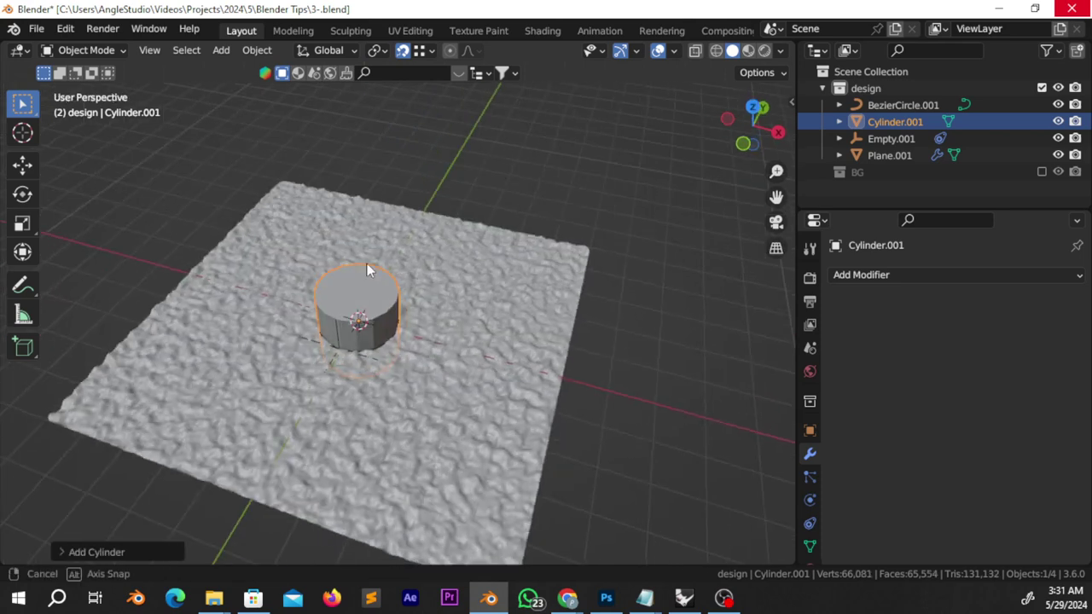
{"action": "key", "text": "s"}
{"action": "key", "text": "z"}
{"action": "left_click", "coordinate": [439, 365]}
Inset the cylinder's top and bottom faces in Edit Mode.
{"action": "key", "text": "Tab"}
{"action": "scroll", "coordinate": [439, 365], "scroll_direction": "up", "scroll_amount": 2}
{"action": "mouse_move", "coordinate": [439, 365]}
{"action": "middle_mouse_down", "text": "shift"}
{"action": "mouse_move", "coordinate": [426, 328]}
{"action": "mouse_move", "coordinate": [436, 343]}
{"action": "middle_mouse_up", "text": "shift"}
{"action": "left_click", "coordinate": [390, 282]}
{"action": "mouse_move", "coordinate": [391, 282]}
{"action": "middle_mouse_down"}
{"action": "mouse_move", "coordinate": [409, 288]}
{"action": "mouse_move", "coordinate": [390, 315]}
{"action": "middle_mouse_up"}
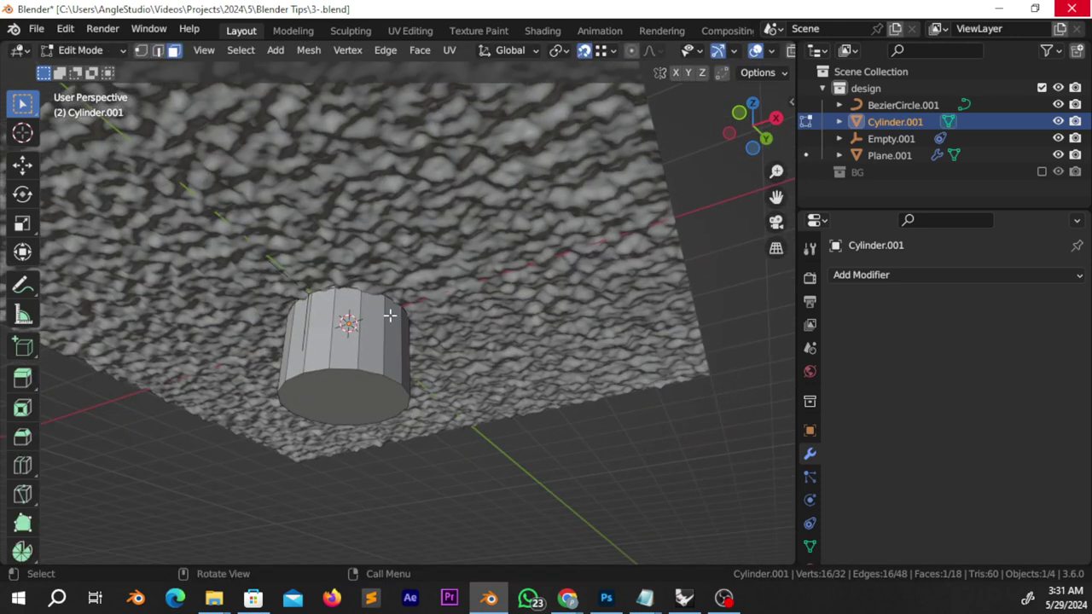
{"action": "left_click", "coordinate": [350, 393], "text": "shift"}
{"action": "middle_click_drag", "start_coordinate": [350, 393], "coordinate": [509, 391]}
{"action": "key", "text": "i"}
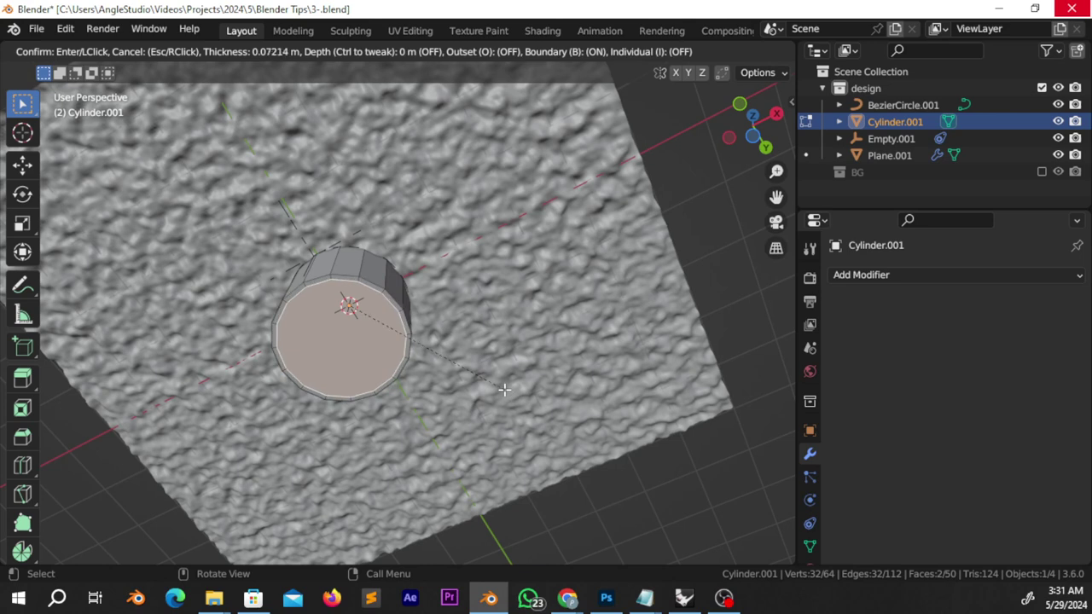
{"action": "left_click", "coordinate": [475, 380]}
Scale the cylinder down in Object Mode.
{"action": "key", "text": "Tab"}
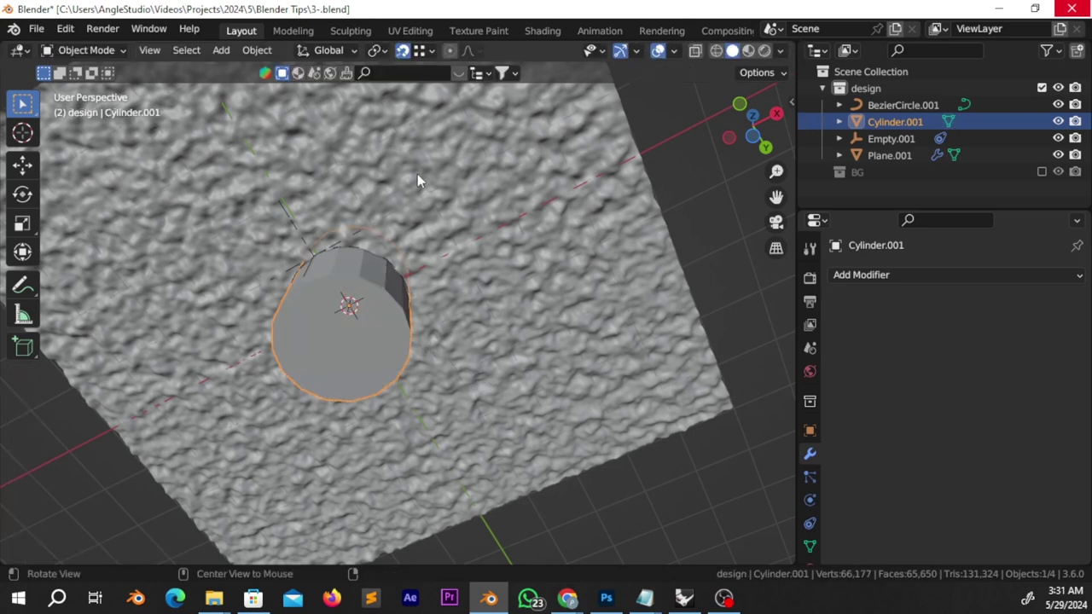
{"action": "middle_click_drag", "start_coordinate": [417, 174], "coordinate": [422, 404]}
{"action": "scroll", "coordinate": [423, 405], "scroll_direction": "down", "scroll_amount": 3}
{"action": "key", "text": "s"}
{"action": "left_click", "coordinate": [435, 386]}
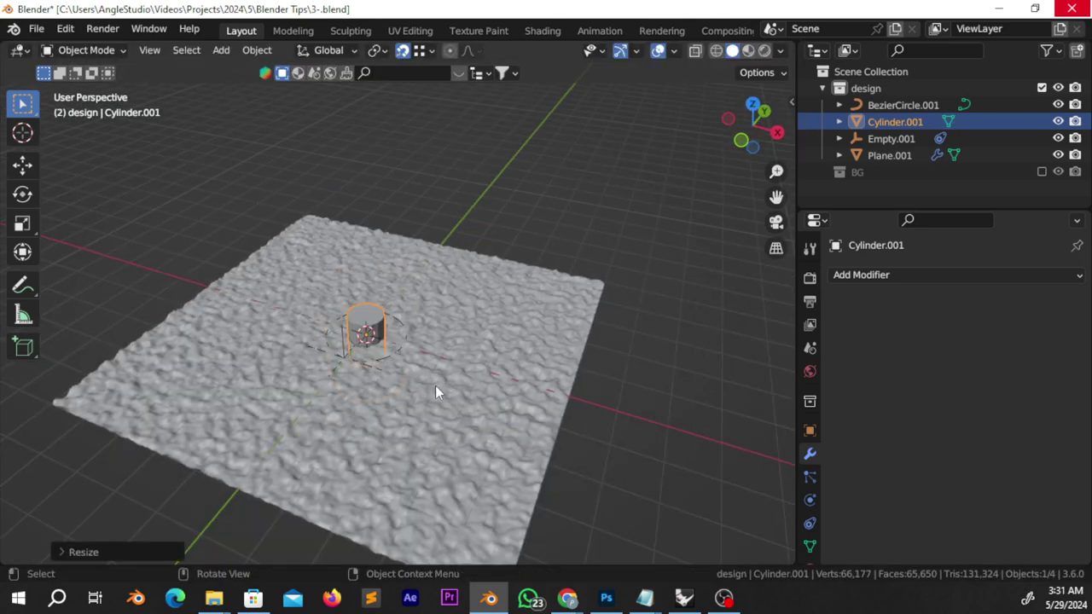
Parent Cylinder.001 to Plane.001.
{"action": "left_click", "coordinate": [470, 423], "text": "shift"}
{"action": "key", "text": "ctrl+p"}
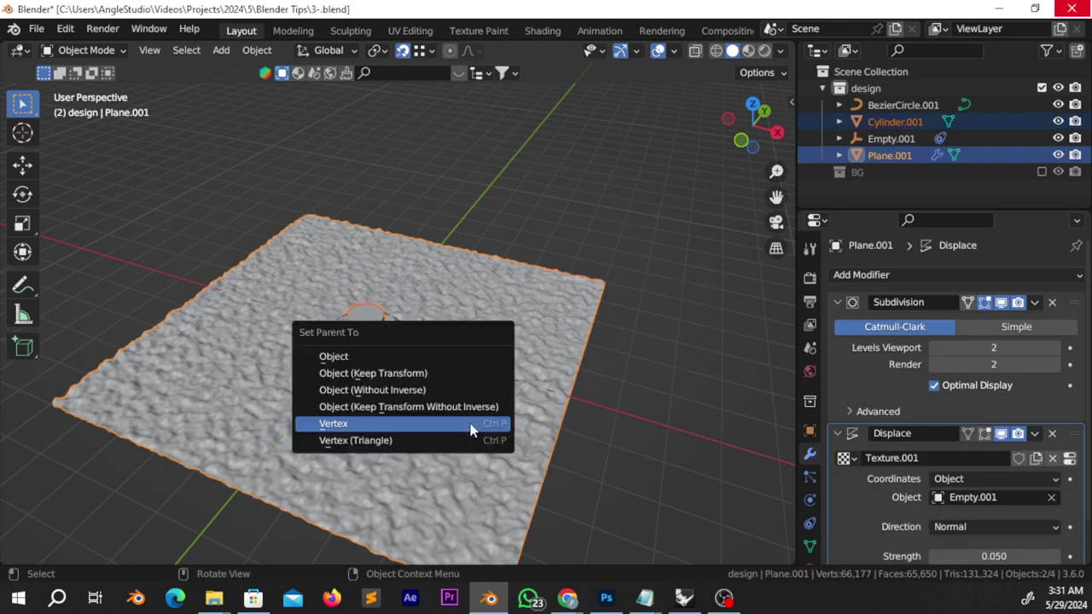
{"action": "left_click", "coordinate": [474, 423]}
Set Plane.001's instancing to Faces and select Cylinder.001 in the Outliner.
{"action": "left_click", "coordinate": [810, 430]}
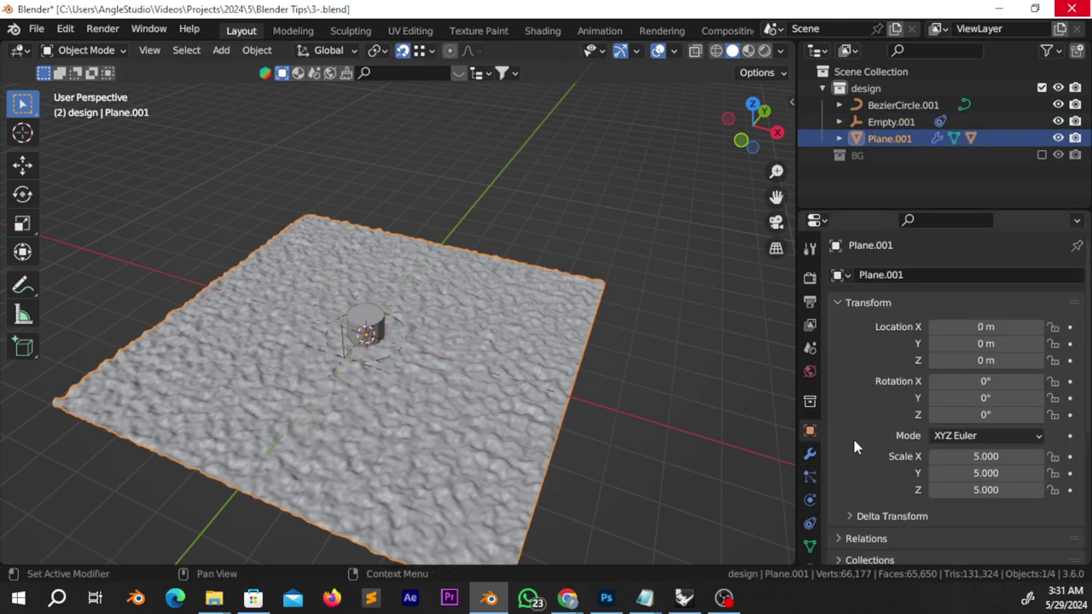
{"action": "scroll", "coordinate": [927, 462], "scroll_direction": "down", "scroll_amount": 5}
{"action": "left_click", "coordinate": [1023, 392]}
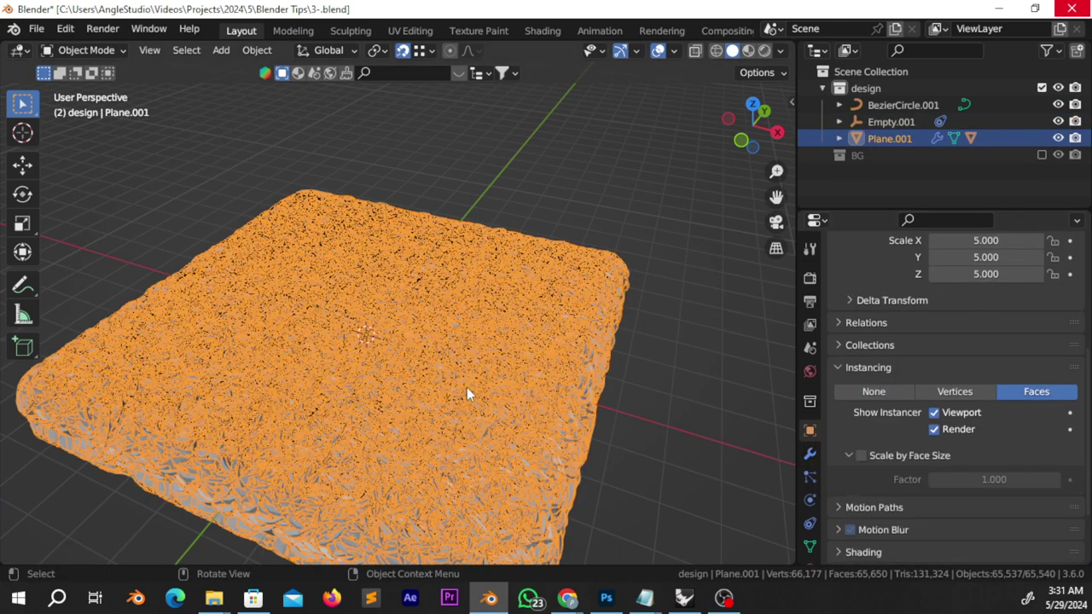
{"action": "left_click", "coordinate": [839, 138]}
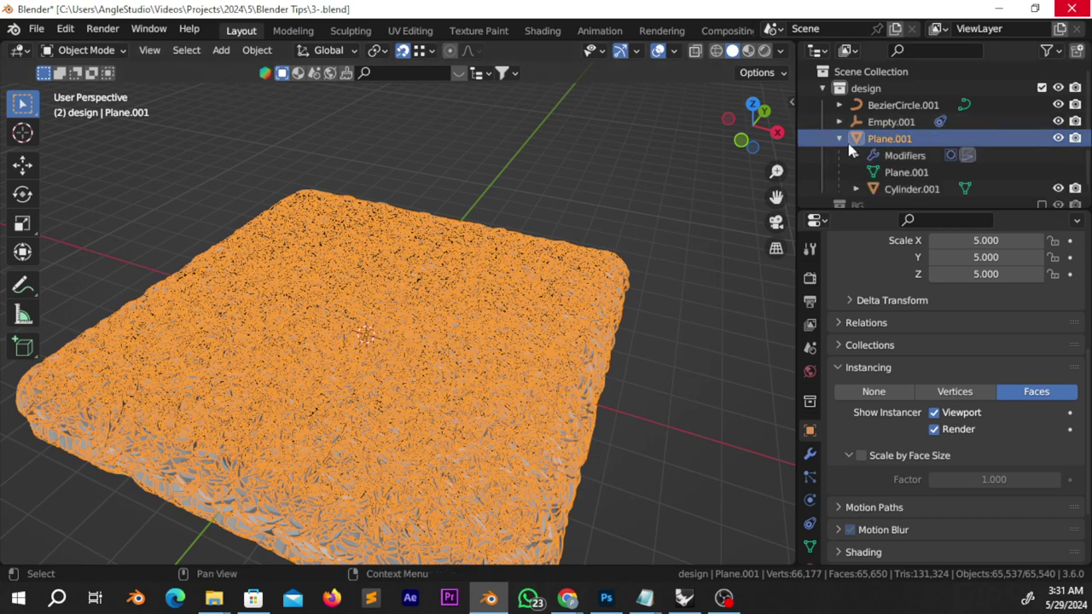
{"action": "left_click", "coordinate": [911, 189]}
{"action": "scroll", "coordinate": [647, 409], "scroll_direction": "up", "scroll_amount": 3}
Shrink the cylinder instances, including a further scale of 0.2.
{"action": "scroll", "coordinate": [644, 452], "scroll_direction": "up", "scroll_amount": 2}
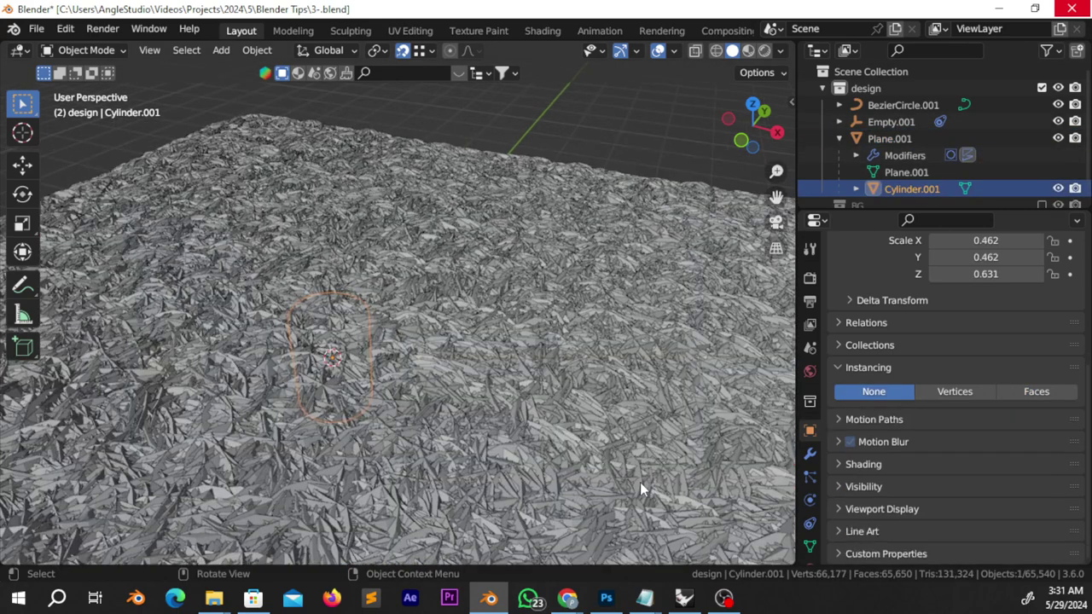
{"action": "scroll", "coordinate": [640, 483], "scroll_direction": "up", "scroll_amount": 2}
{"action": "key", "text": "s"}
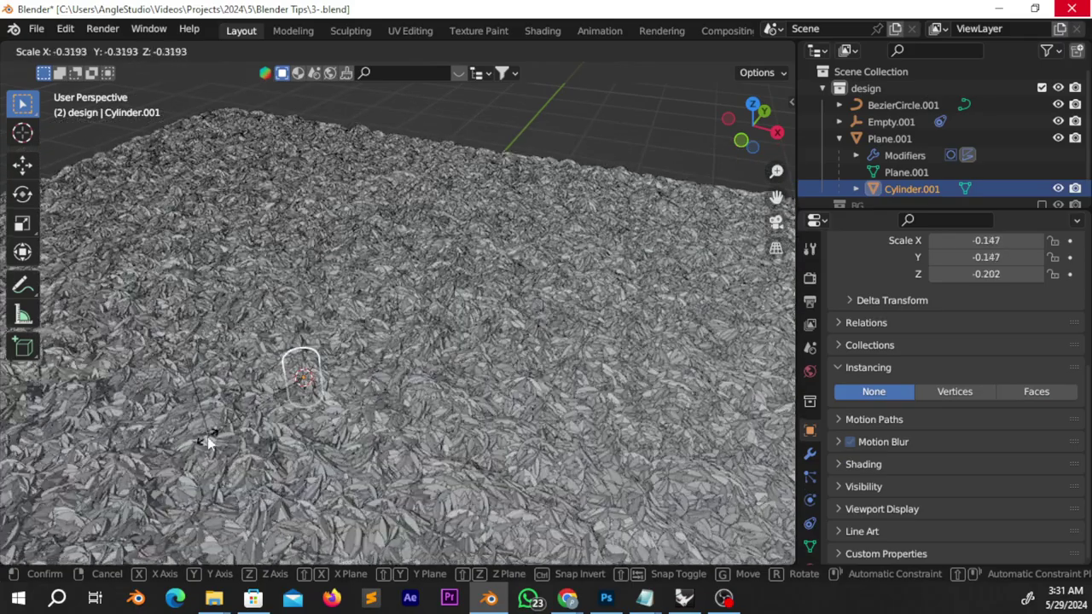
{"action": "left_click", "coordinate": [209, 441]}
{"action": "type", "text": "s.2"}
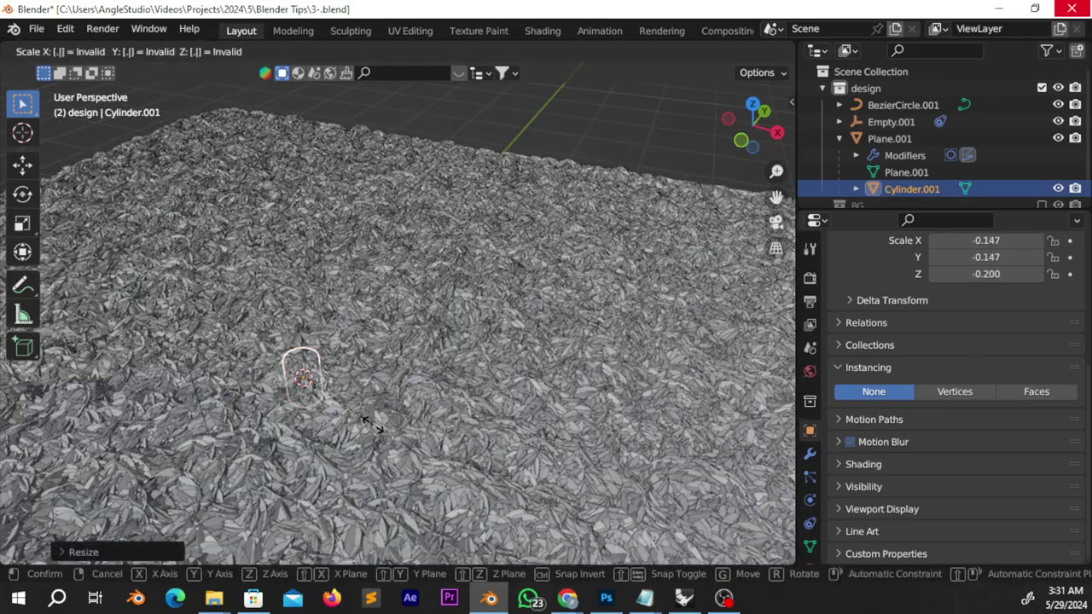
{"action": "key", "text": "Return"}
Resize the cylinder again to its final small size, about -0.015 X/Y and -0.021 Z.
{"action": "scroll", "coordinate": [414, 366], "scroll_direction": "up", "scroll_amount": 5}
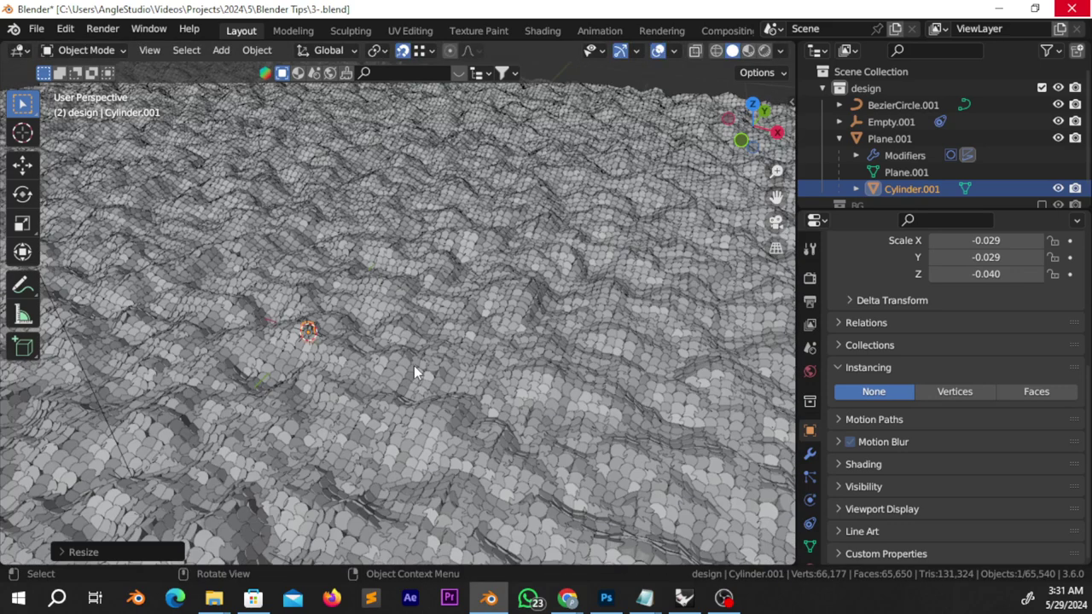
{"action": "scroll", "coordinate": [451, 422], "scroll_direction": "up", "scroll_amount": 2}
{"action": "key", "text": "s"}
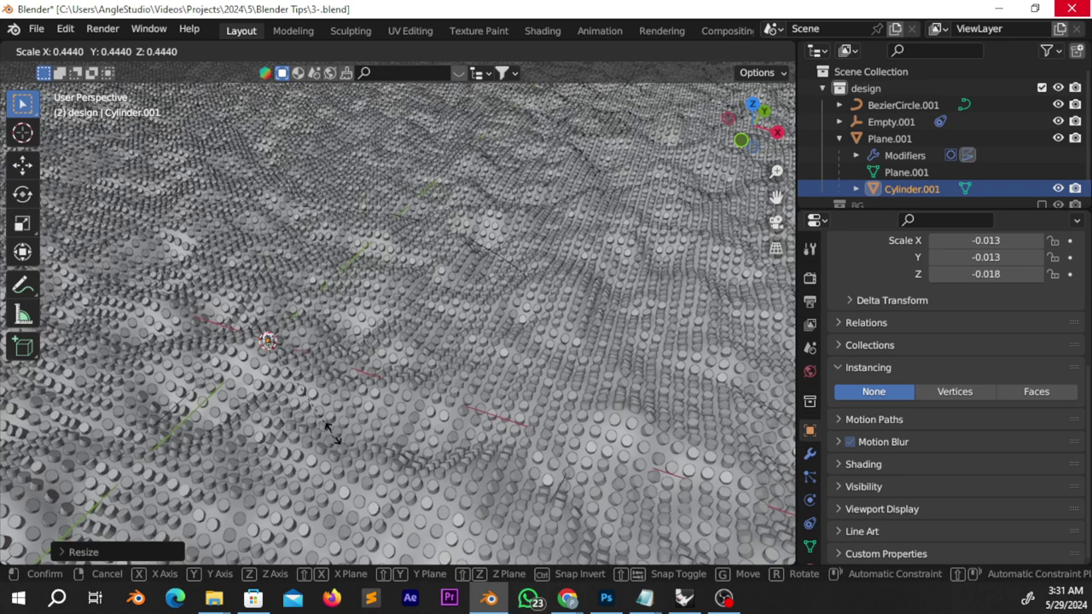
{"action": "left_click", "coordinate": [352, 443]}
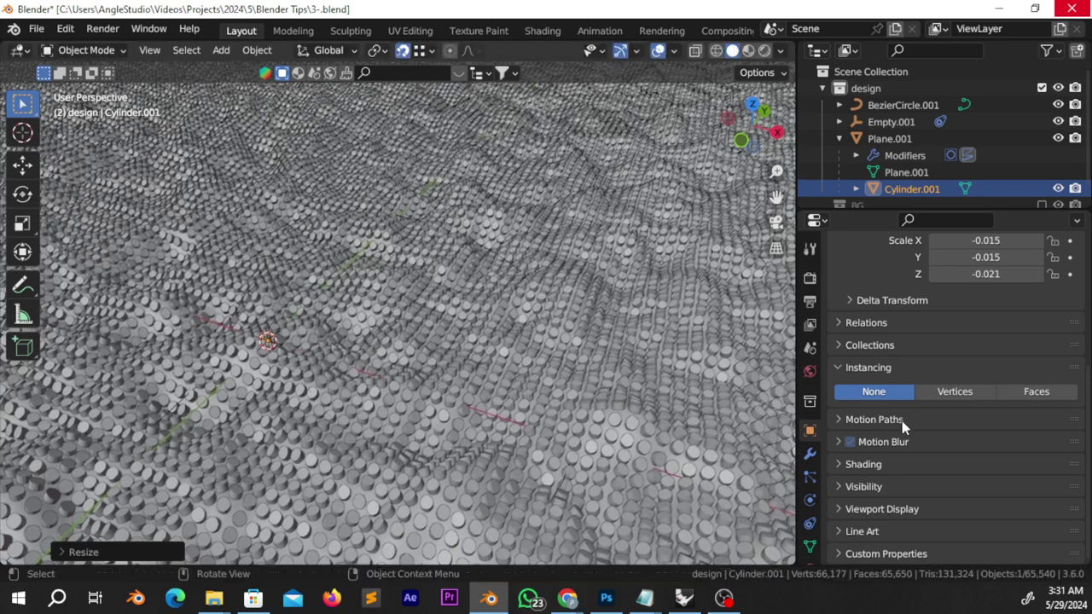
{"action": "left_click", "coordinate": [811, 455]}
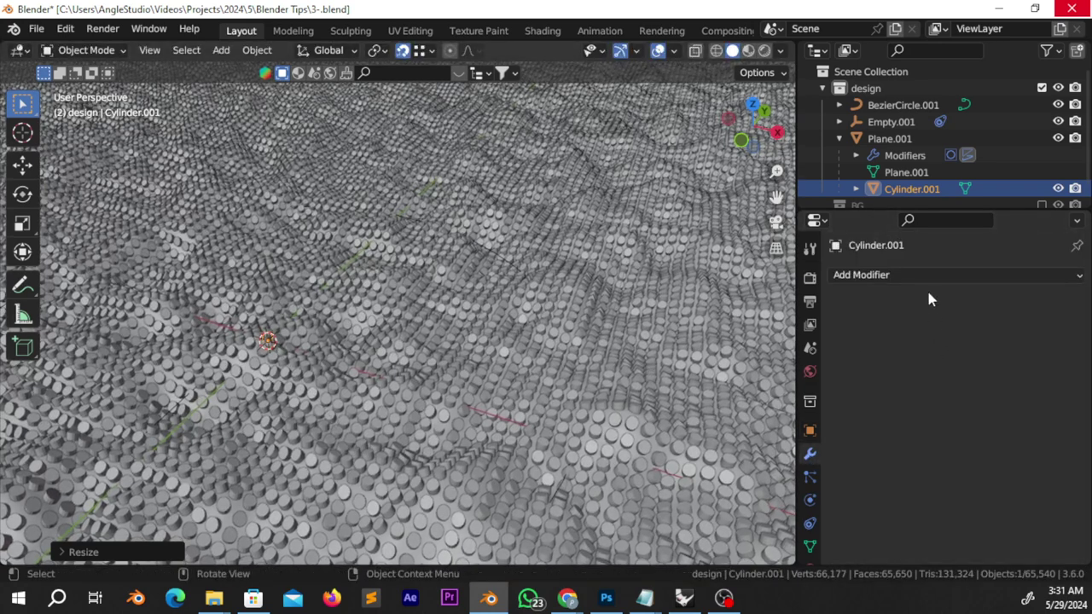
{"action": "left_click", "coordinate": [890, 138]}
Lower the plane's Subdivision viewport level to 1 and render level to 0.
{"action": "left_click", "coordinate": [937, 348]}
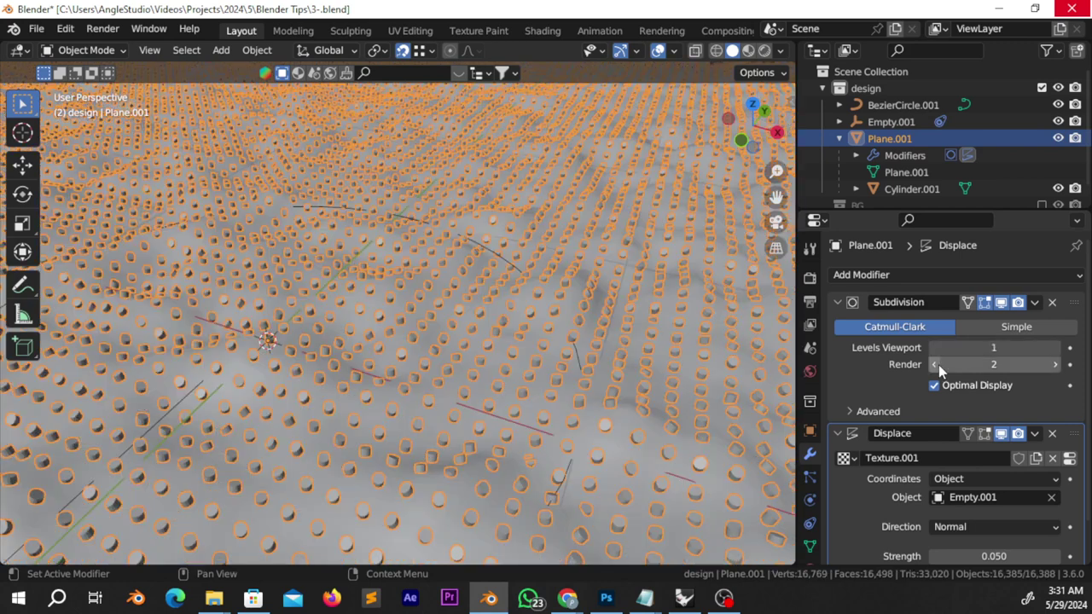
{"action": "left_click", "coordinate": [938, 364]}
{"action": "left_click", "coordinate": [936, 365]}
Scale the cylinder up about 2.26 times so instances nearly touch, and play the animation.
{"action": "left_click", "coordinate": [899, 189]}
{"action": "key", "text": "s"}
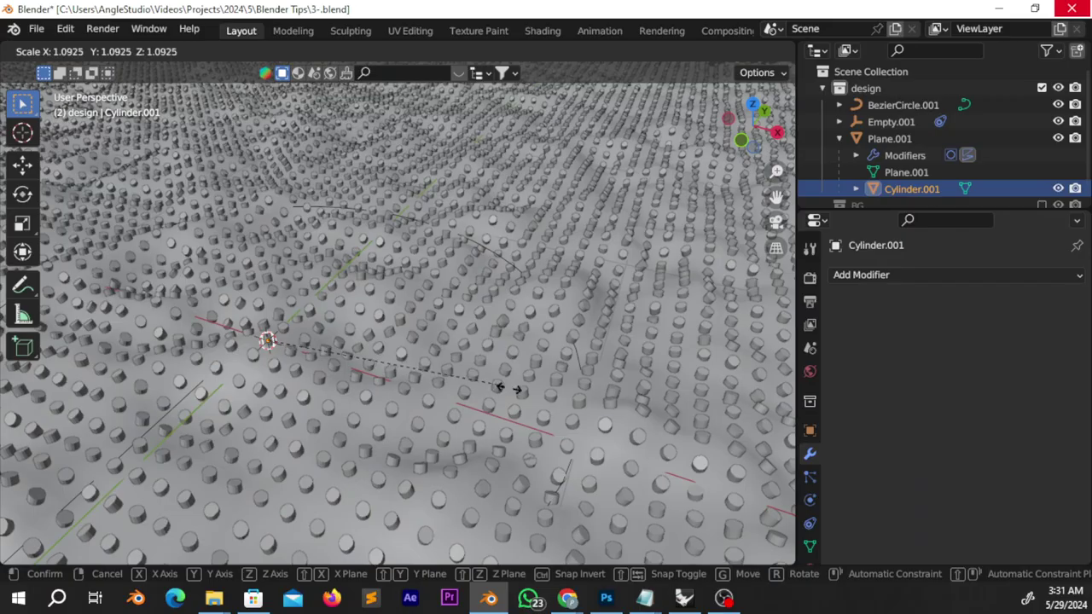
{"action": "left_click", "coordinate": [743, 452]}
{"action": "middle_click_drag", "start_coordinate": [637, 370], "coordinate": [538, 318]}
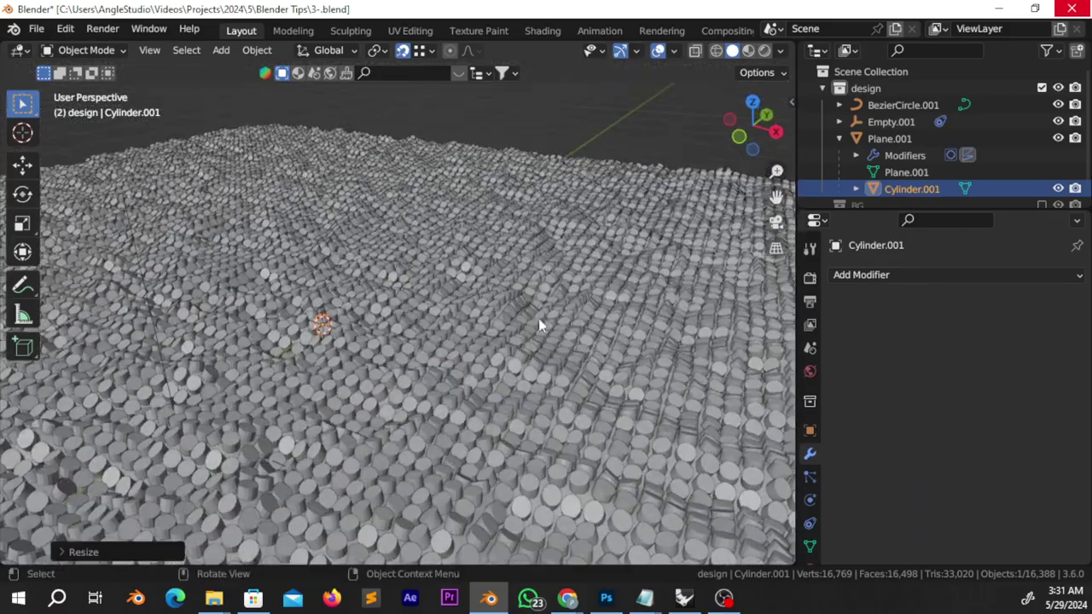
{"action": "key", "text": "space"}
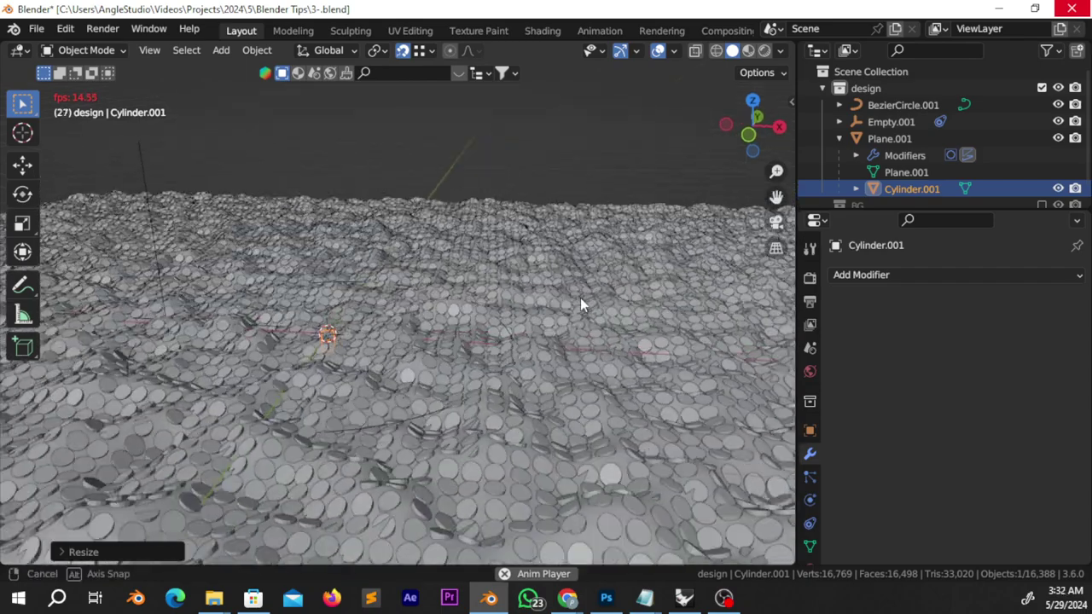
Stop playback and, in wireframe Edit Mode, stretch the whole cylinder mesh about 2.2 times along Z.
{"action": "key", "text": "Escape"}
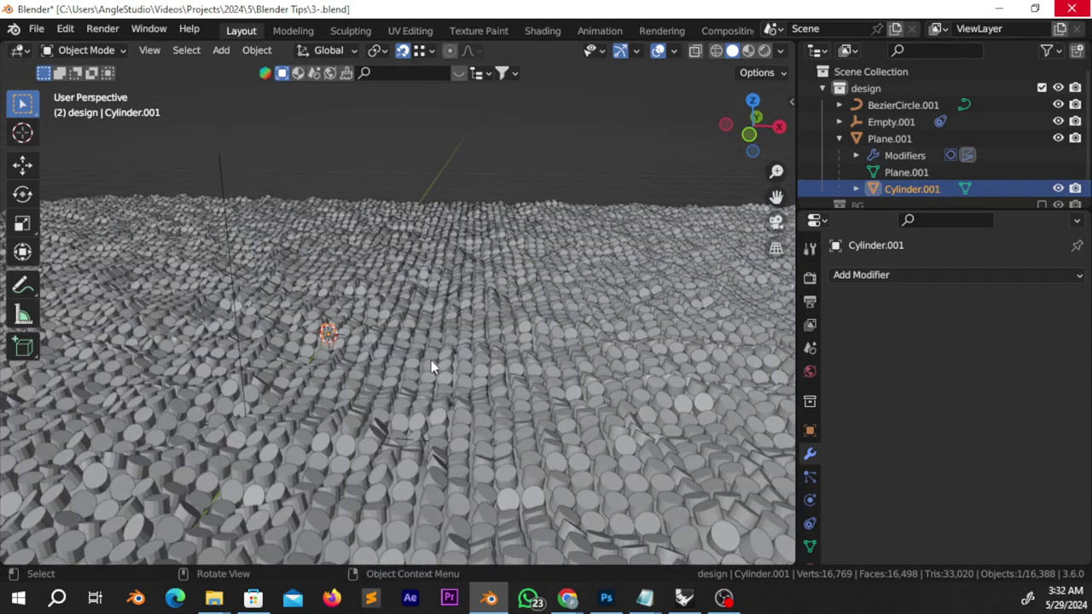
{"action": "type", "text": "sz3"}
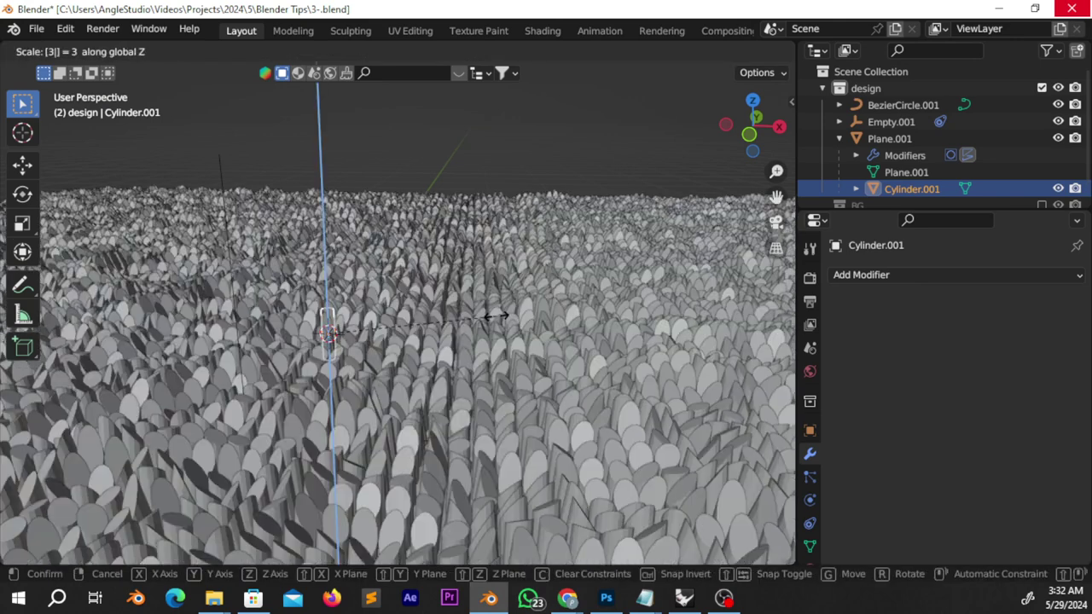
{"action": "key", "text": "Escape"}
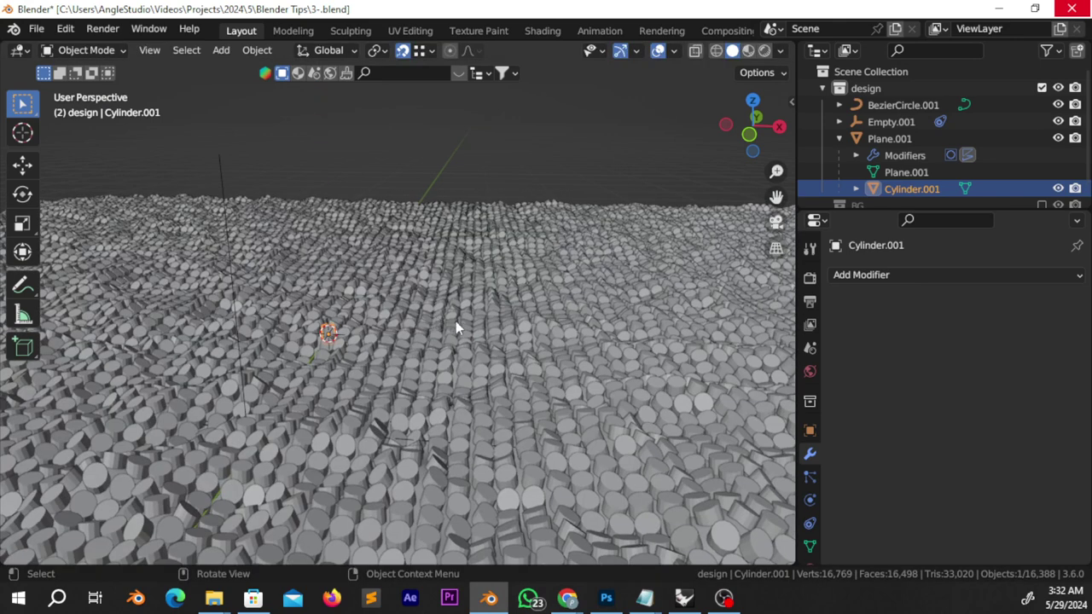
{"action": "key", "text": "Tab"}
{"action": "key", "text": "z"}
{"action": "left_click", "coordinate": [389, 335]}
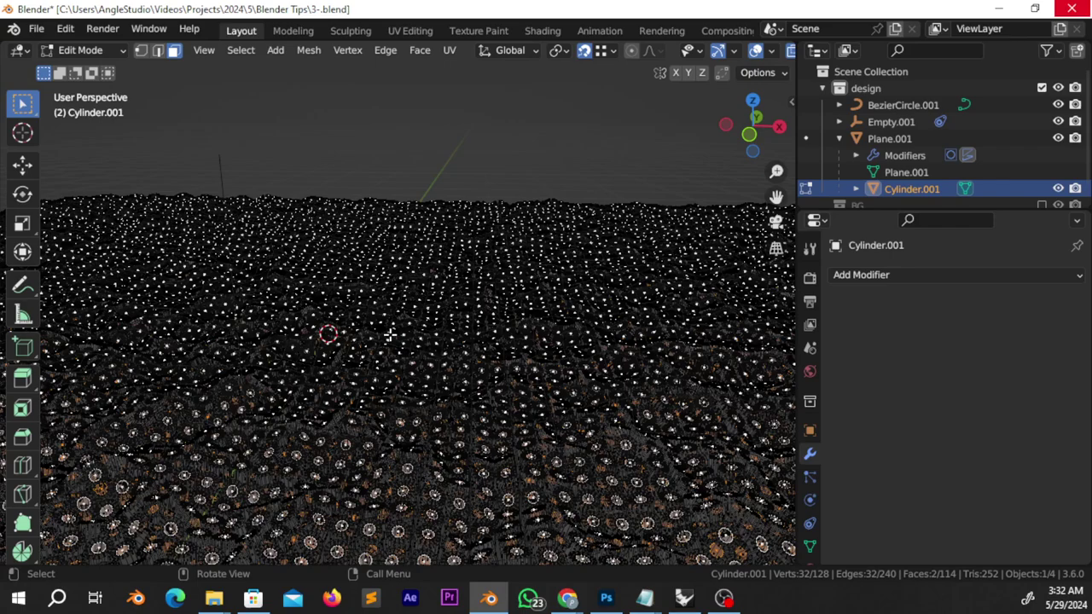
{"action": "key", "text": "a"}
{"action": "key", "text": "s"}
{"action": "key", "text": "z"}
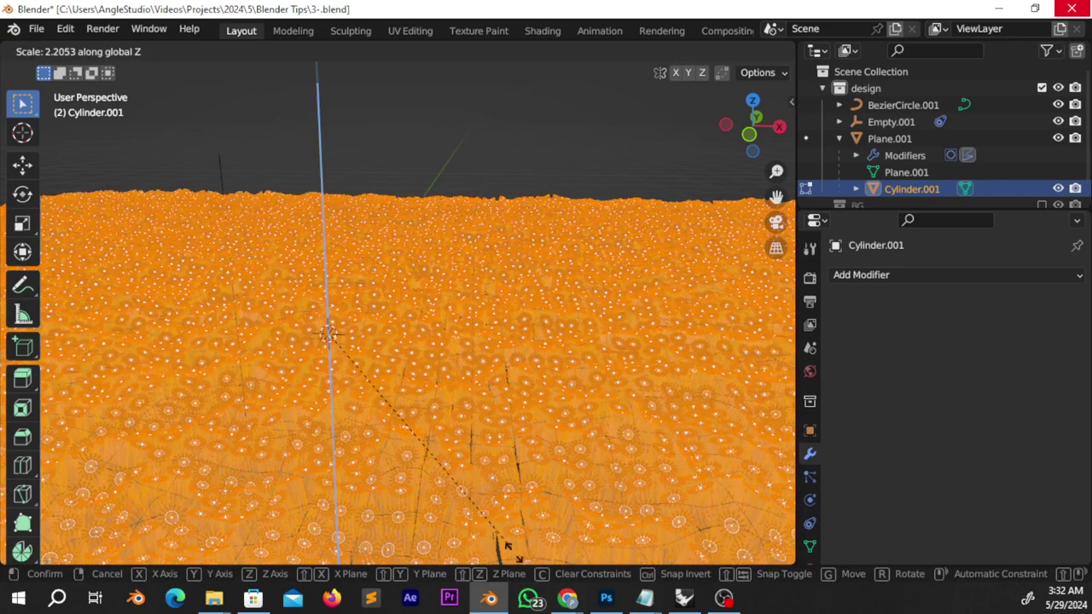
{"action": "left_click", "coordinate": [510, 550]}
{"action": "key", "text": "Tab"}
Return to solid shading, play the animation, orbit to view the tall columns, and select the plane.
{"action": "key", "text": "z"}
{"action": "left_click", "coordinate": [594, 416]}
{"action": "key", "text": "space"}
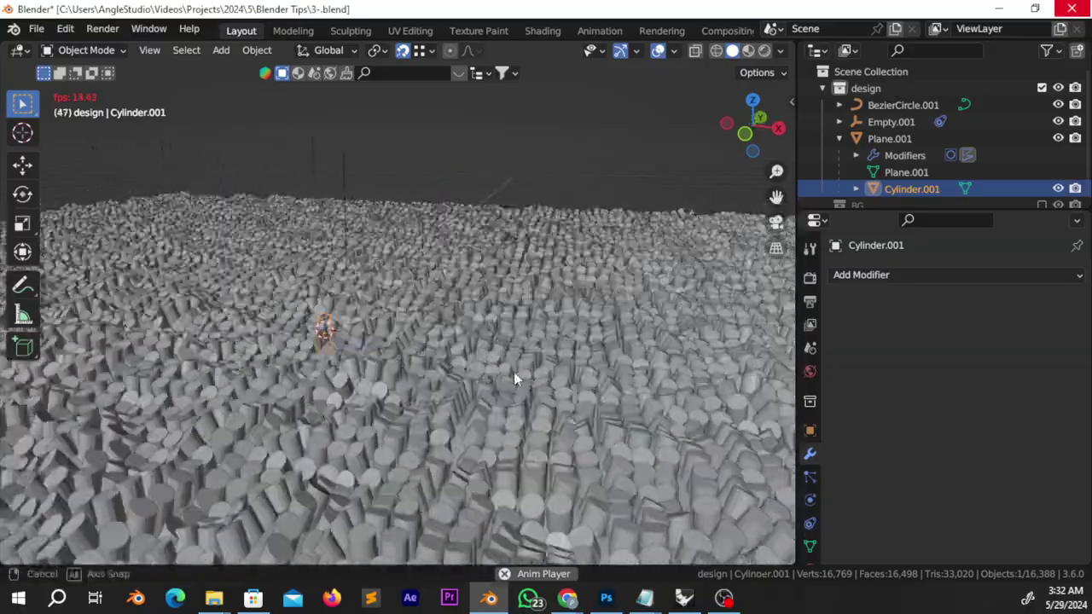
{"action": "middle_click_drag", "start_coordinate": [513, 372], "coordinate": [476, 368]}
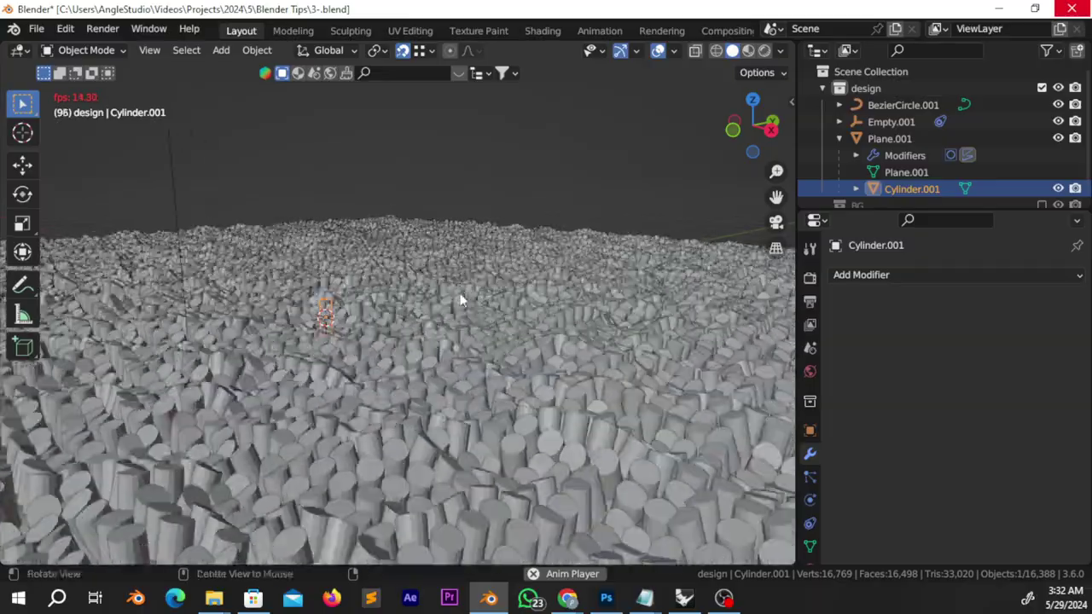
{"action": "middle_click_drag", "start_coordinate": [461, 301], "coordinate": [484, 322]}
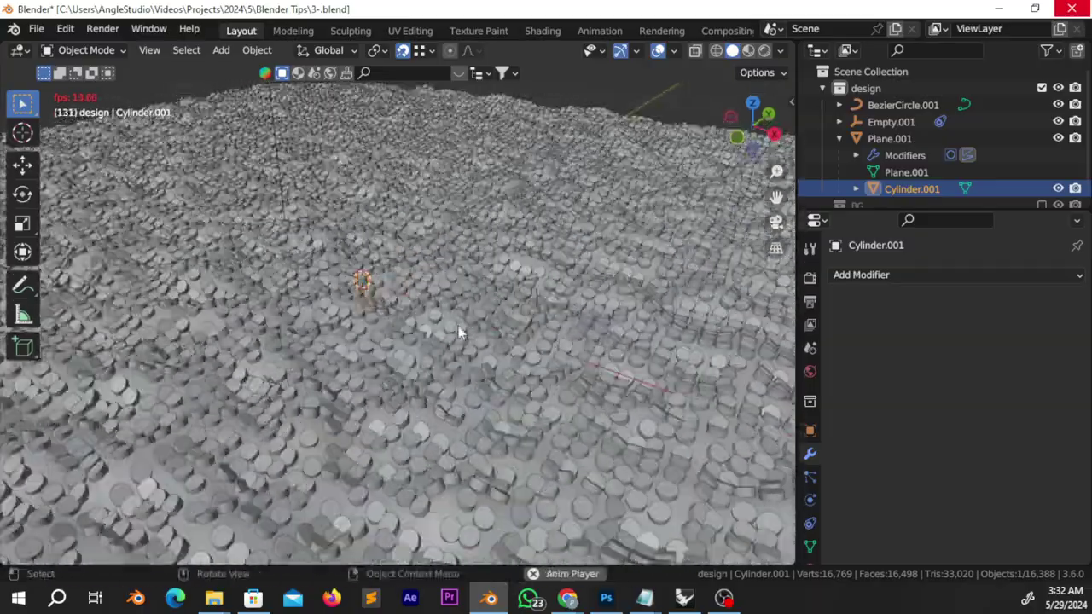
{"action": "left_click", "coordinate": [454, 332]}
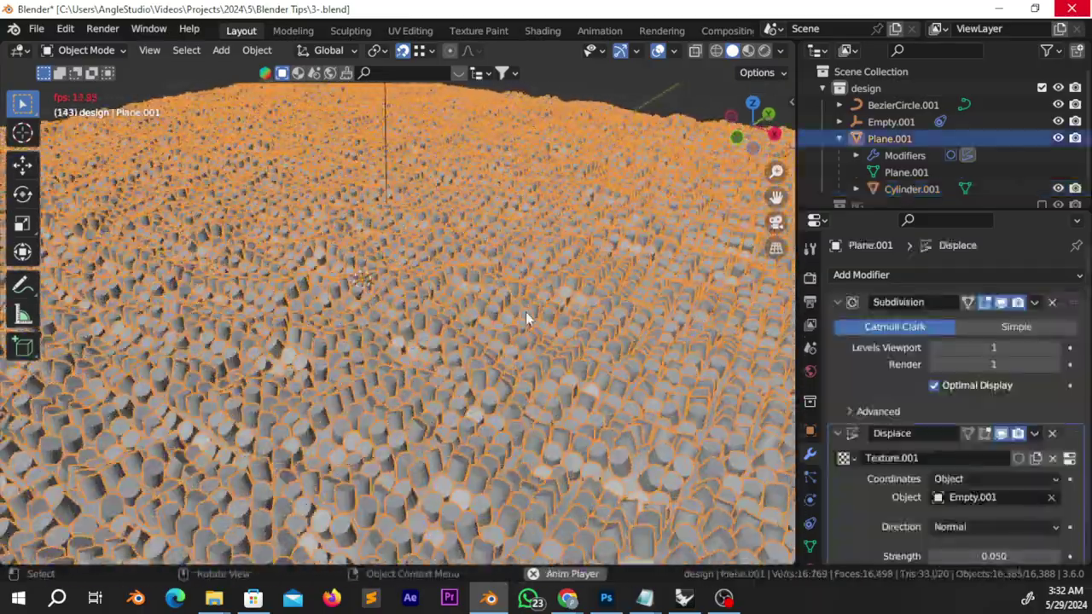
Assign the smart_metal_v2_01 material to Plane.001, then deselect everything.
{"action": "scroll", "coordinate": [812, 533], "scroll_direction": "down", "scroll_amount": 3}
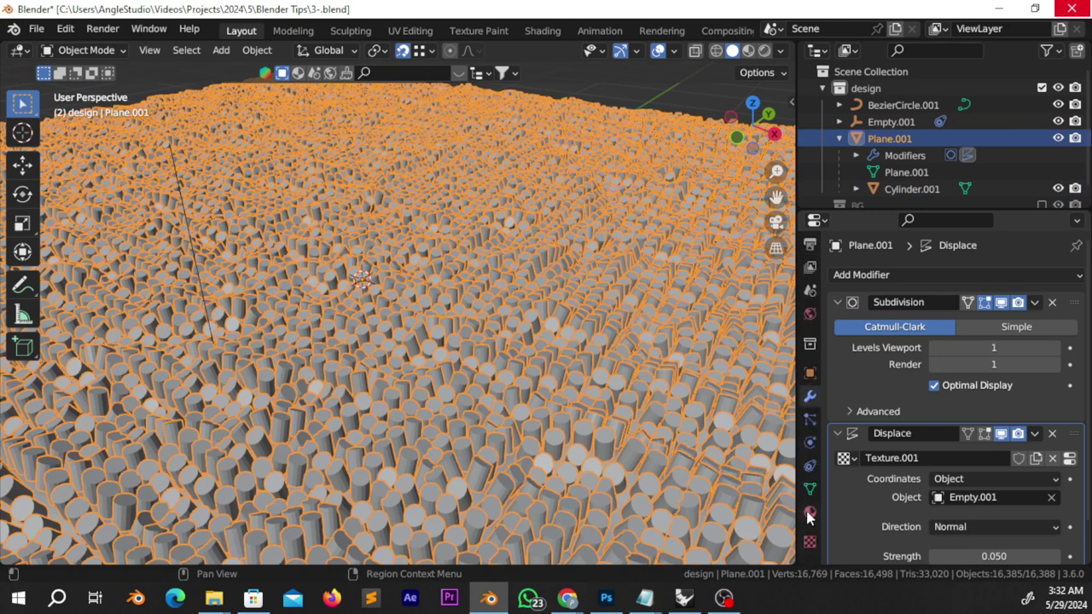
{"action": "left_click", "coordinate": [809, 512]}
{"action": "left_click", "coordinate": [841, 345]}
{"action": "left_click", "coordinate": [878, 385]}
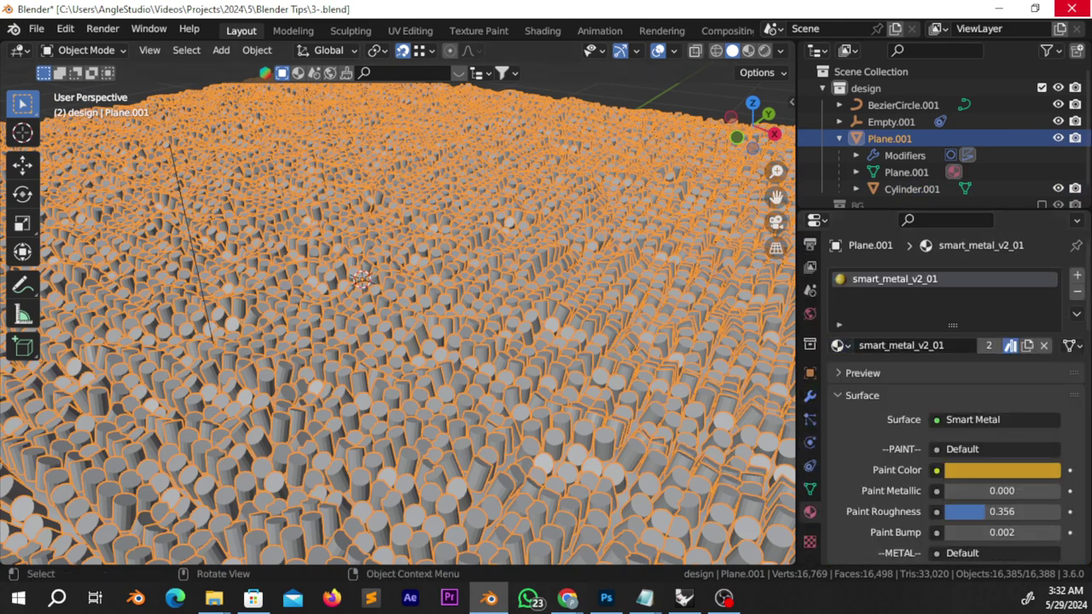
{"action": "key", "text": "alt+a"}
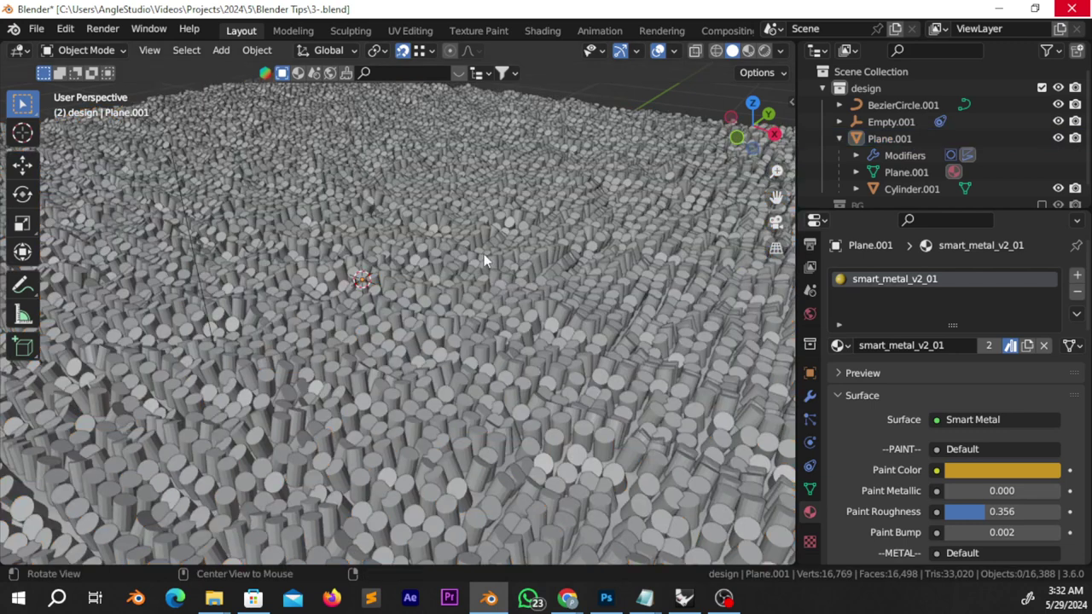
{"action": "scroll", "coordinate": [812, 310], "scroll_direction": "up", "scroll_amount": 3}
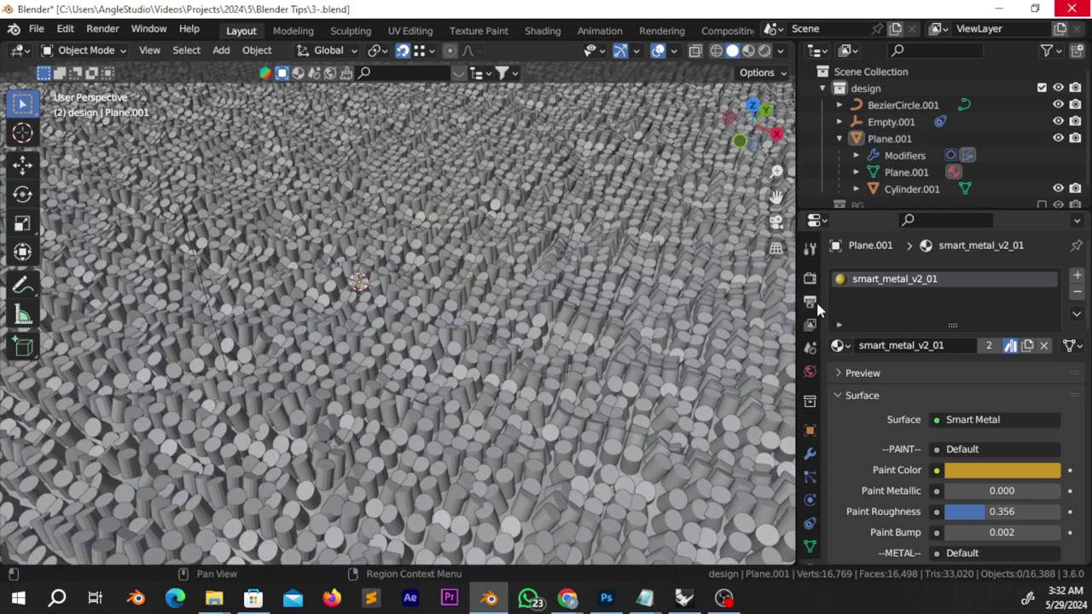
Set the frame rate to 30 fps and check that rendering uses Cycles with GPU Compute.
{"action": "left_click", "coordinate": [811, 302]}
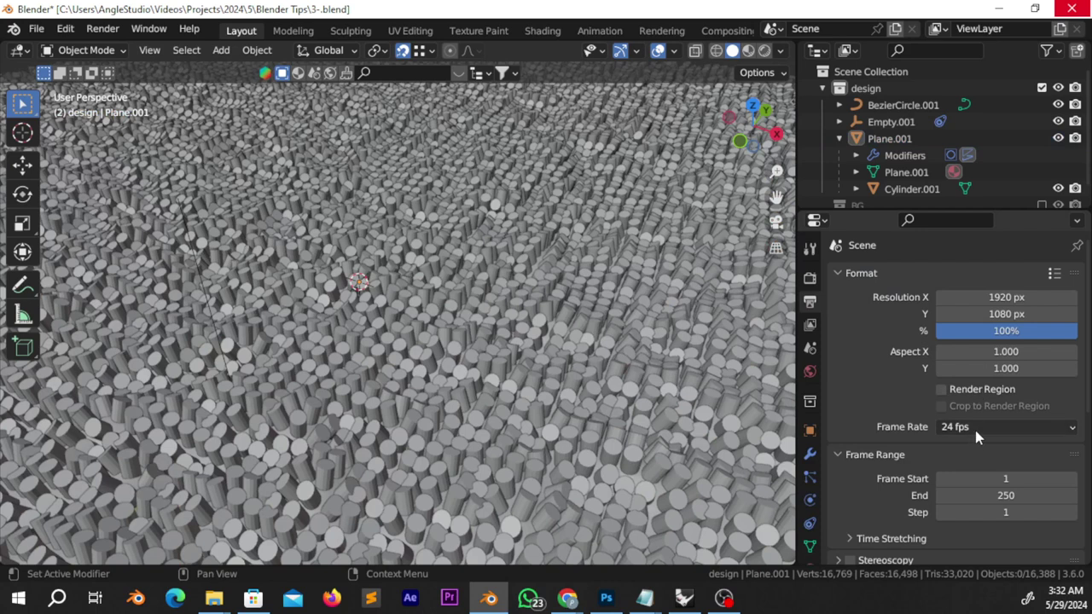
{"action": "left_click", "coordinate": [999, 423]}
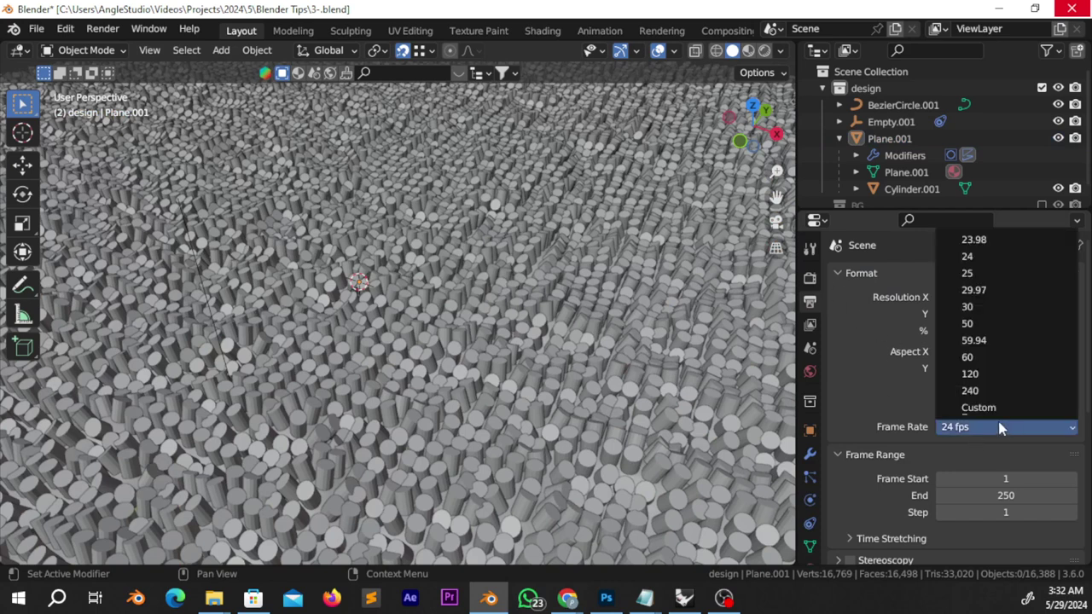
{"action": "left_click", "coordinate": [987, 312]}
{"action": "left_click", "coordinate": [810, 279]}
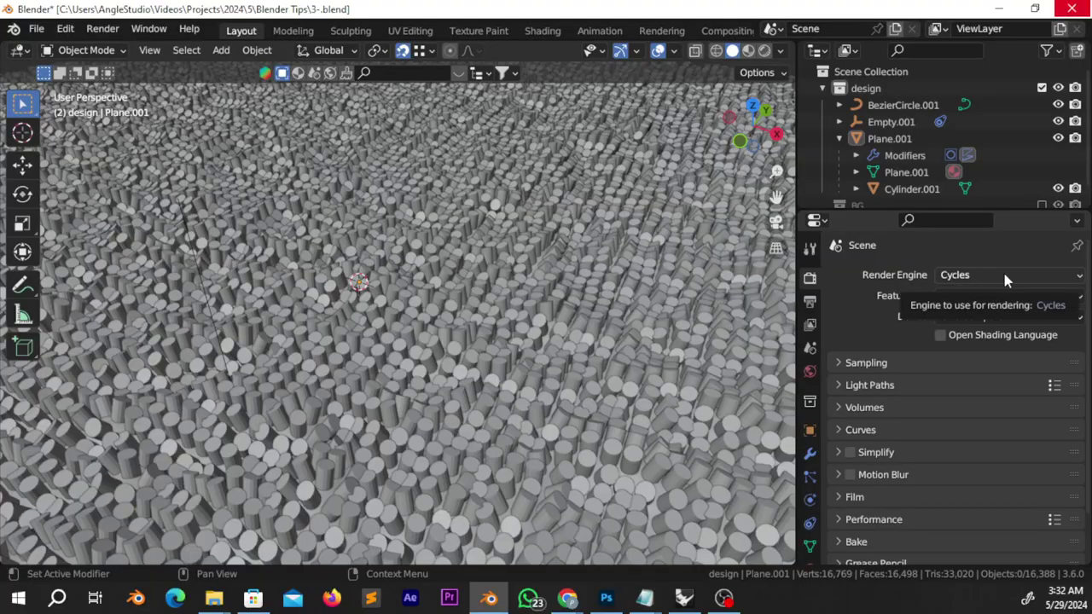
{"action": "mouse_move", "coordinate": [481, 328]}
{"action": "middle_mouse_down"}
{"action": "mouse_move", "coordinate": [508, 329]}
{"action": "mouse_move", "coordinate": [582, 274]}
{"action": "mouse_move", "coordinate": [527, 316]}
{"action": "middle_mouse_up"}
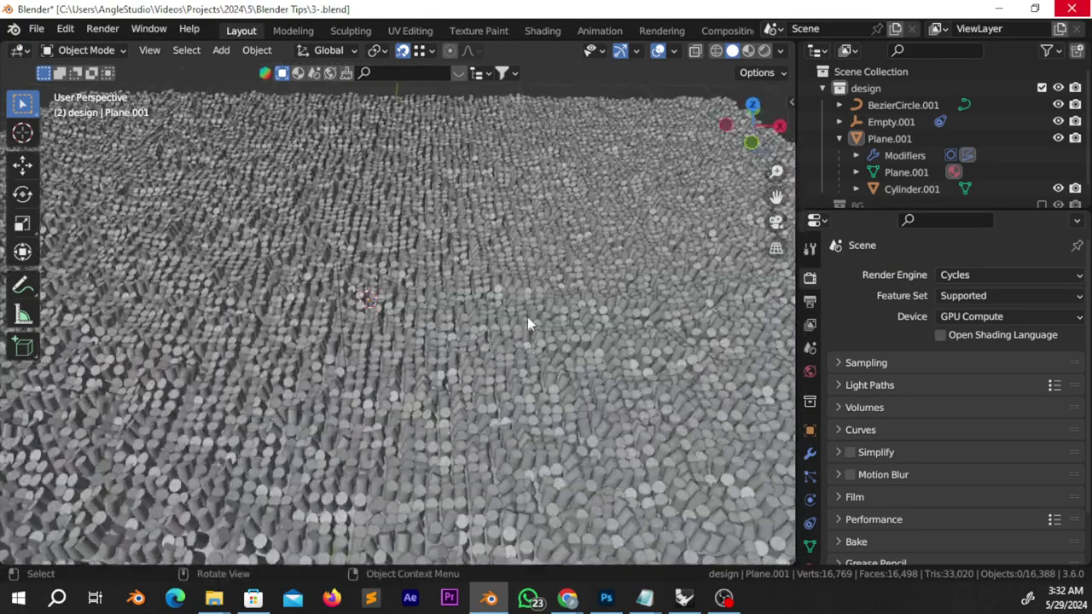
Play the animation and orbit around the rippling cylinder field, ending on a close-up.
{"action": "key", "text": "space"}
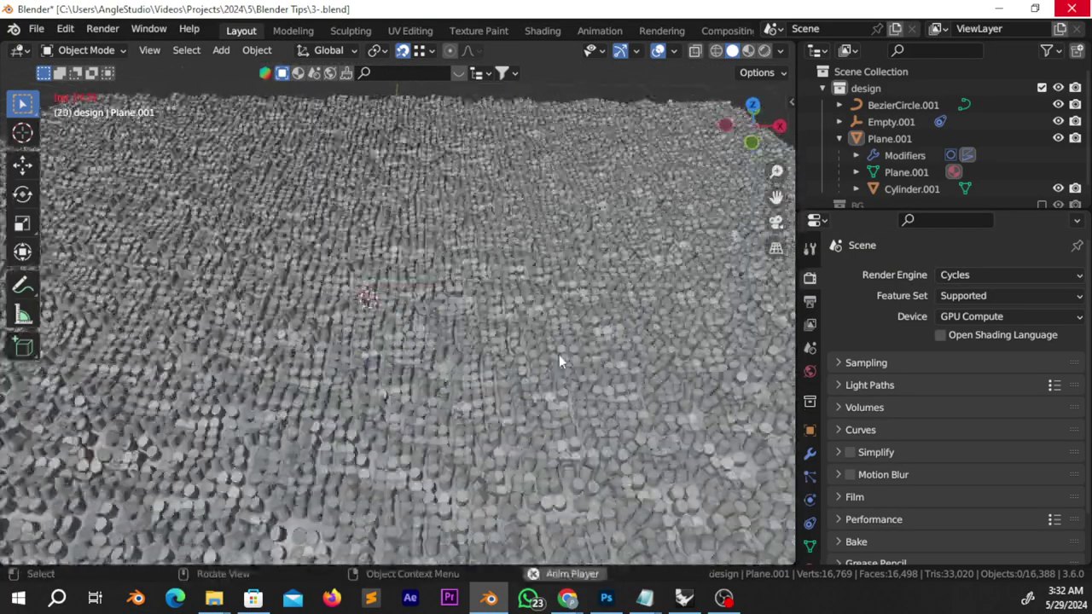
{"action": "middle_click_drag", "start_coordinate": [559, 355], "coordinate": [454, 342]}
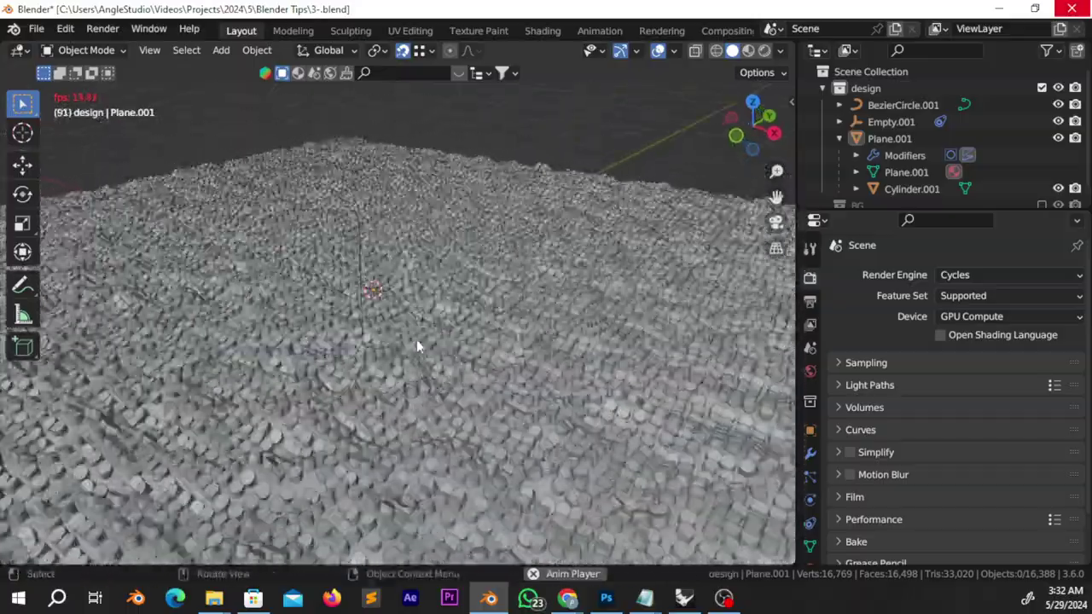
{"action": "mouse_move", "coordinate": [416, 339]}
{"action": "middle_mouse_down"}
{"action": "mouse_move", "coordinate": [643, 339]}
{"action": "mouse_move", "coordinate": [655, 304]}
{"action": "middle_mouse_up"}
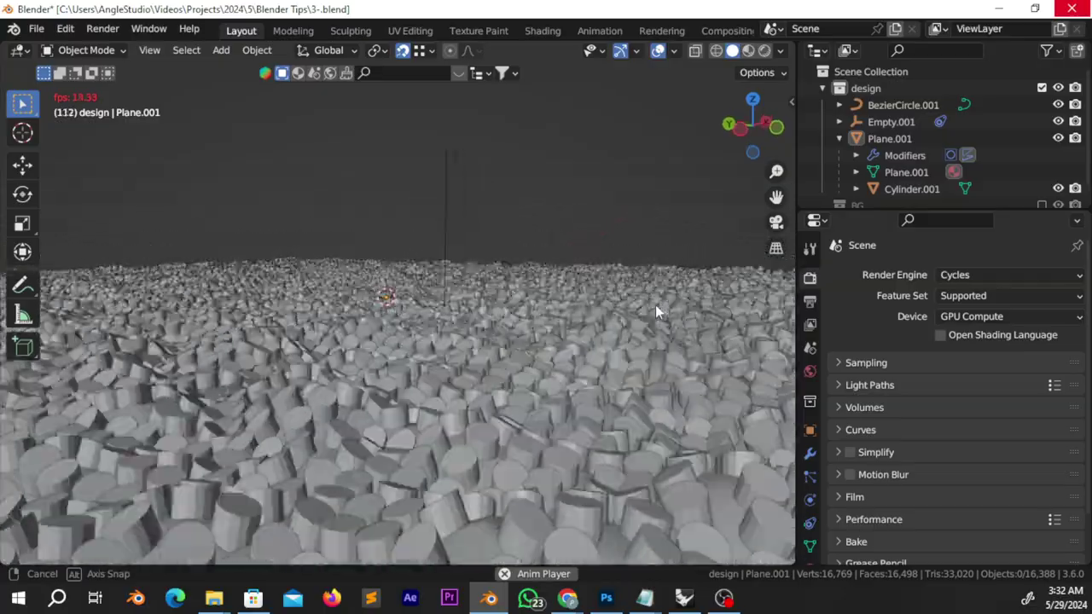
{"action": "middle_click_drag", "start_coordinate": [578, 380], "coordinate": [610, 286]}
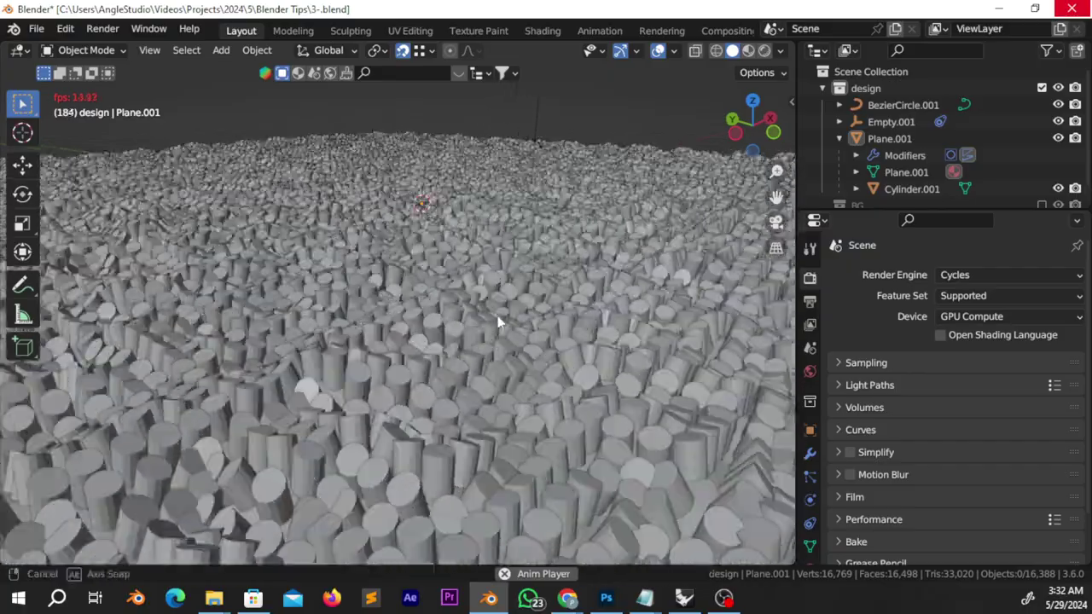
{"action": "mouse_move", "coordinate": [609, 286]}
{"action": "middle_mouse_down"}
{"action": "mouse_move", "coordinate": [430, 300]}
{"action": "mouse_move", "coordinate": [453, 312]}
{"action": "middle_mouse_up"}
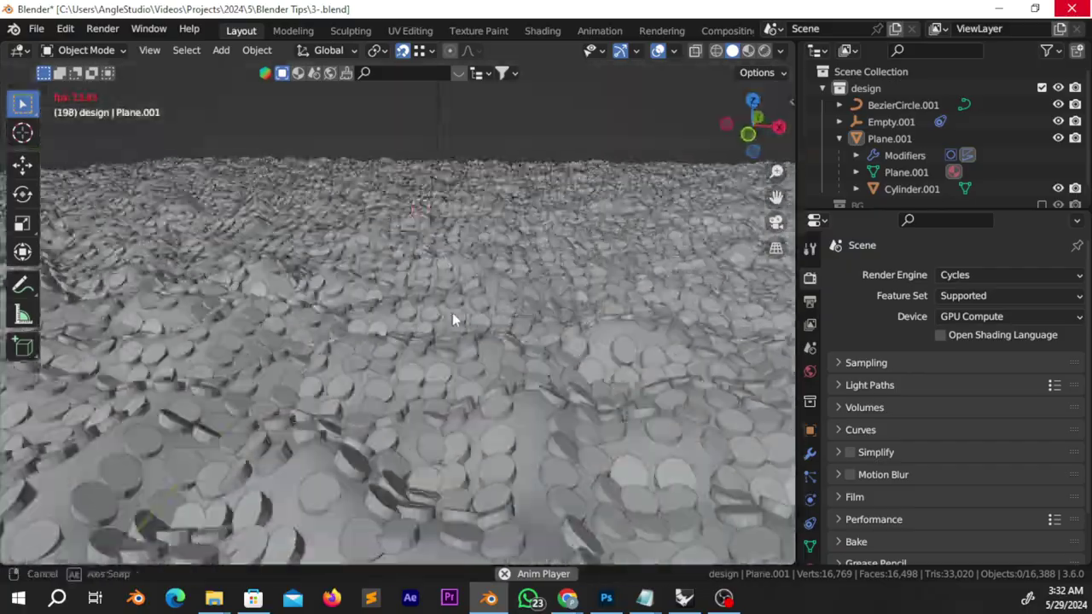